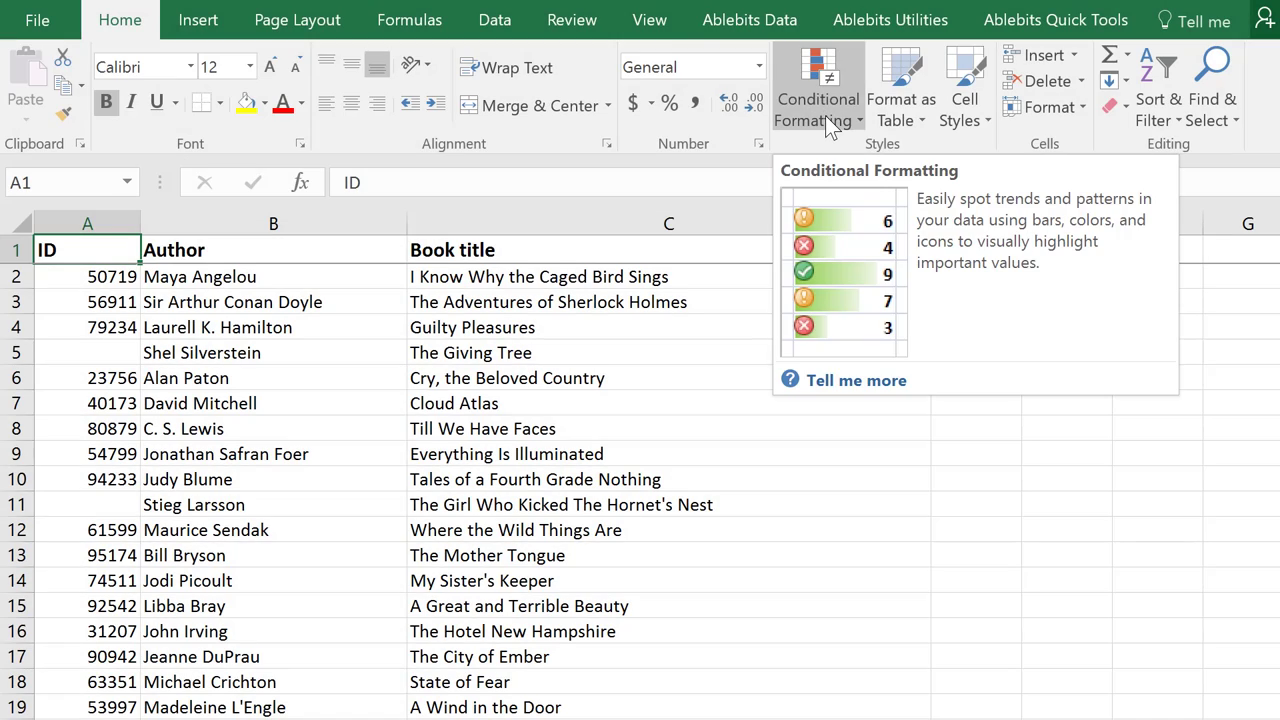
left_click(827, 120)
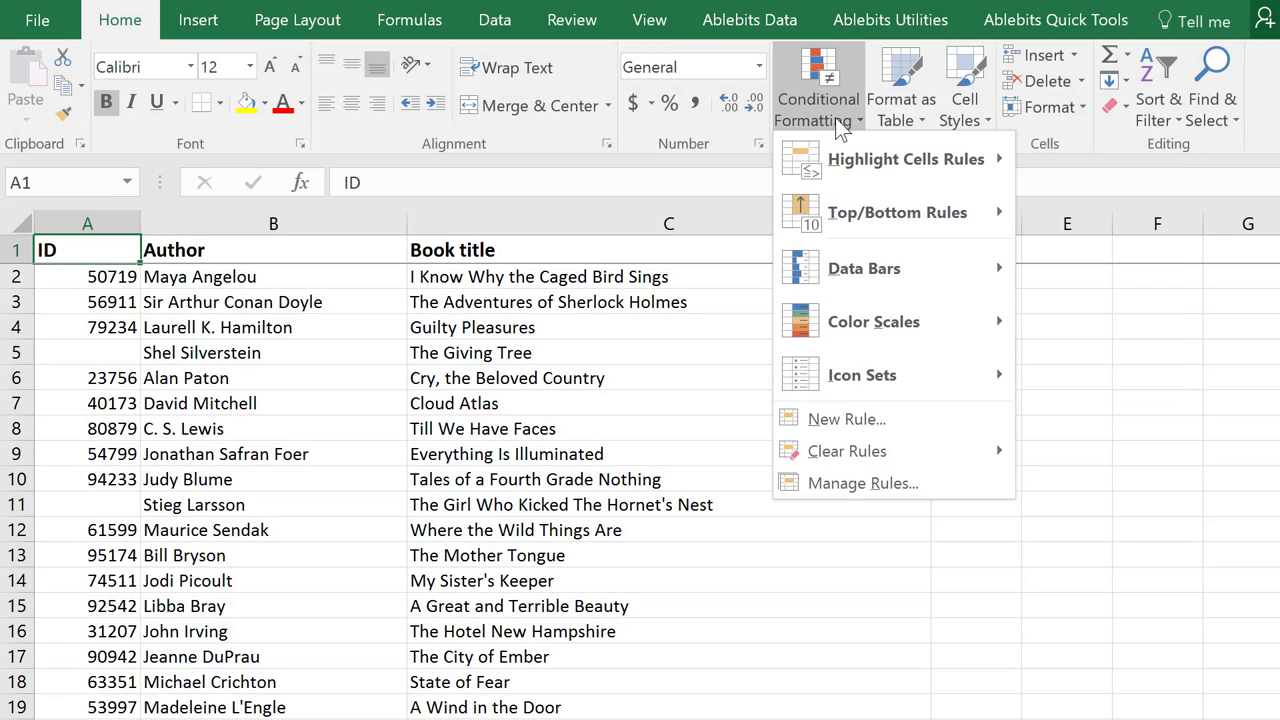
mouse_move(848, 160)
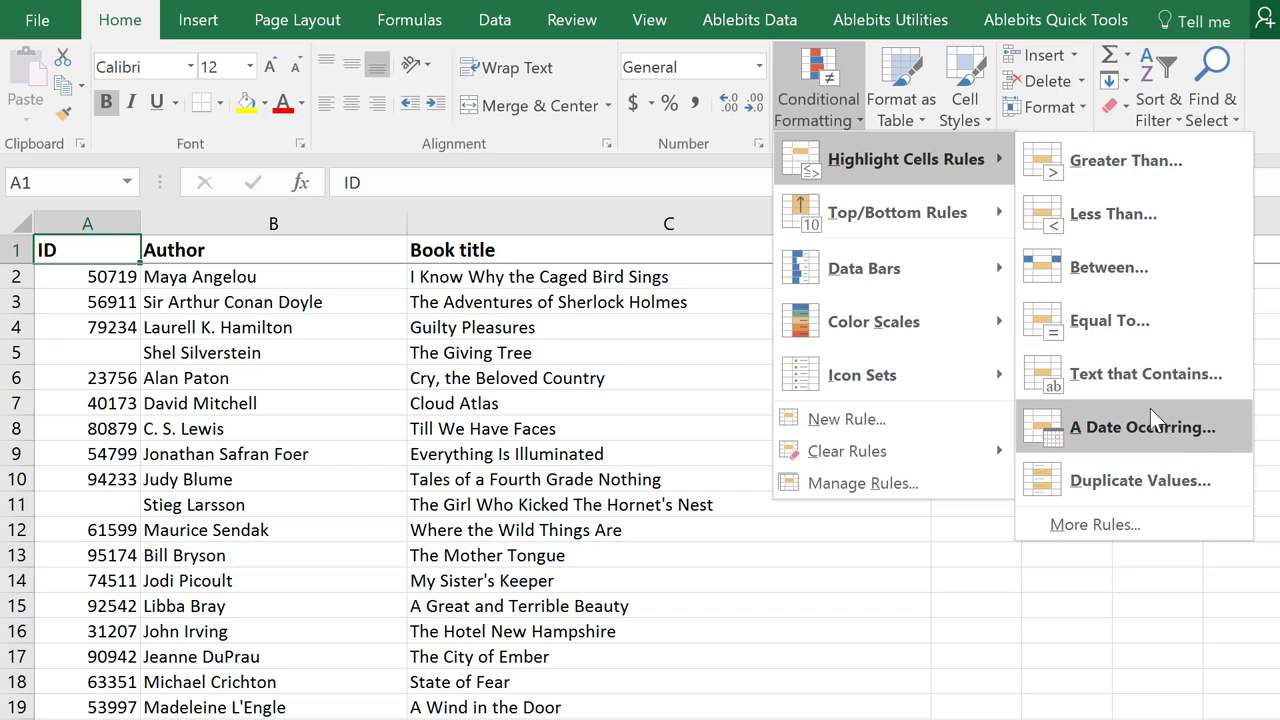
key("Escape")
key("Escape")
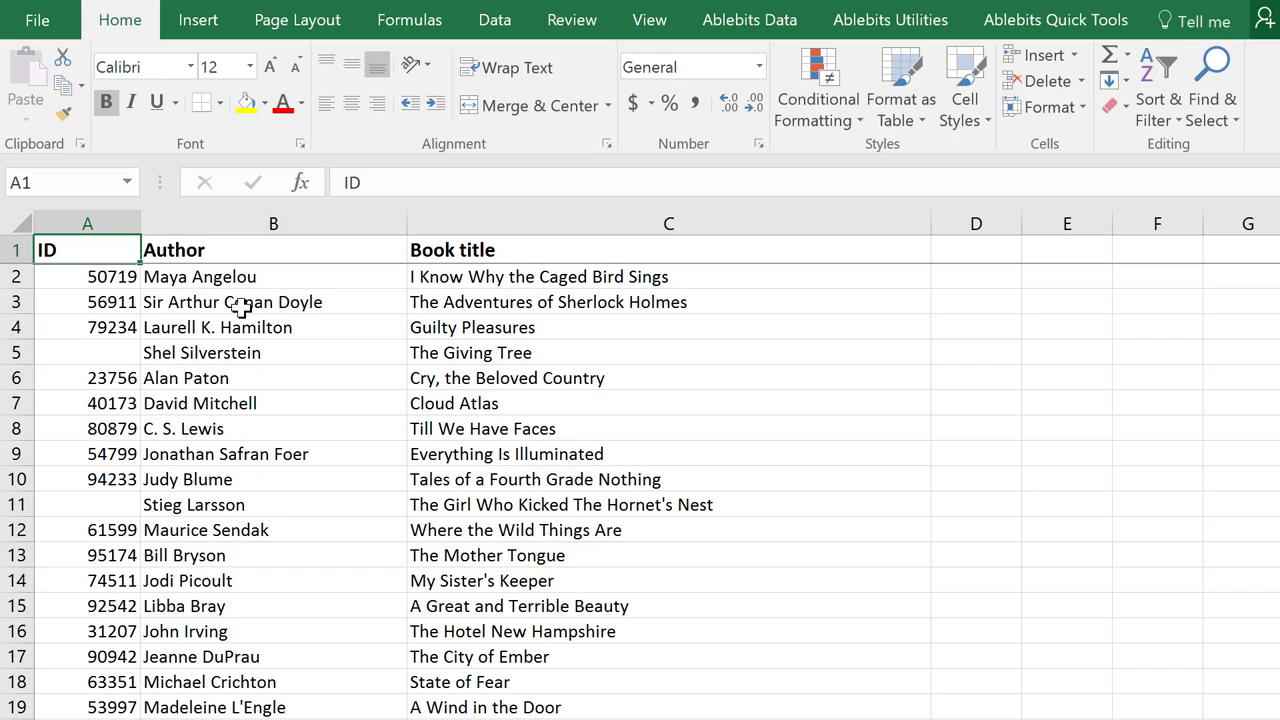
left_click(15, 353)
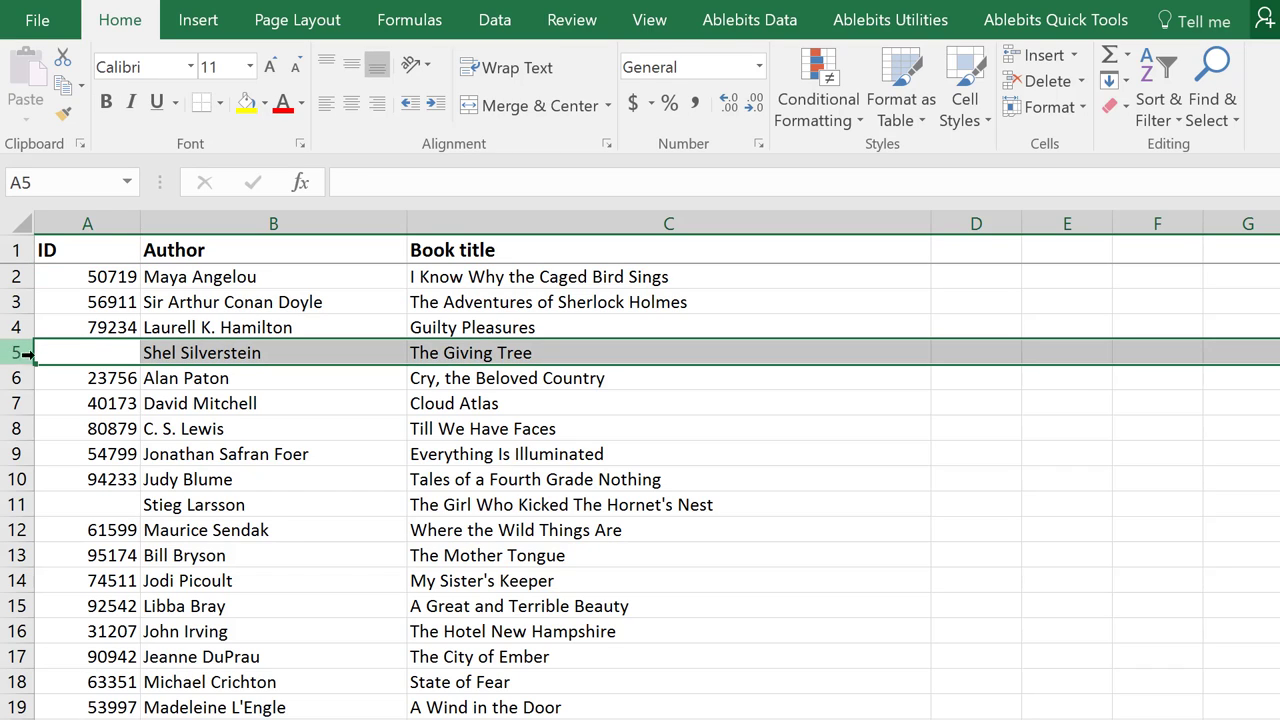
Select all book records in A2:C999, leaving out the header row.
left_click(480, 274)
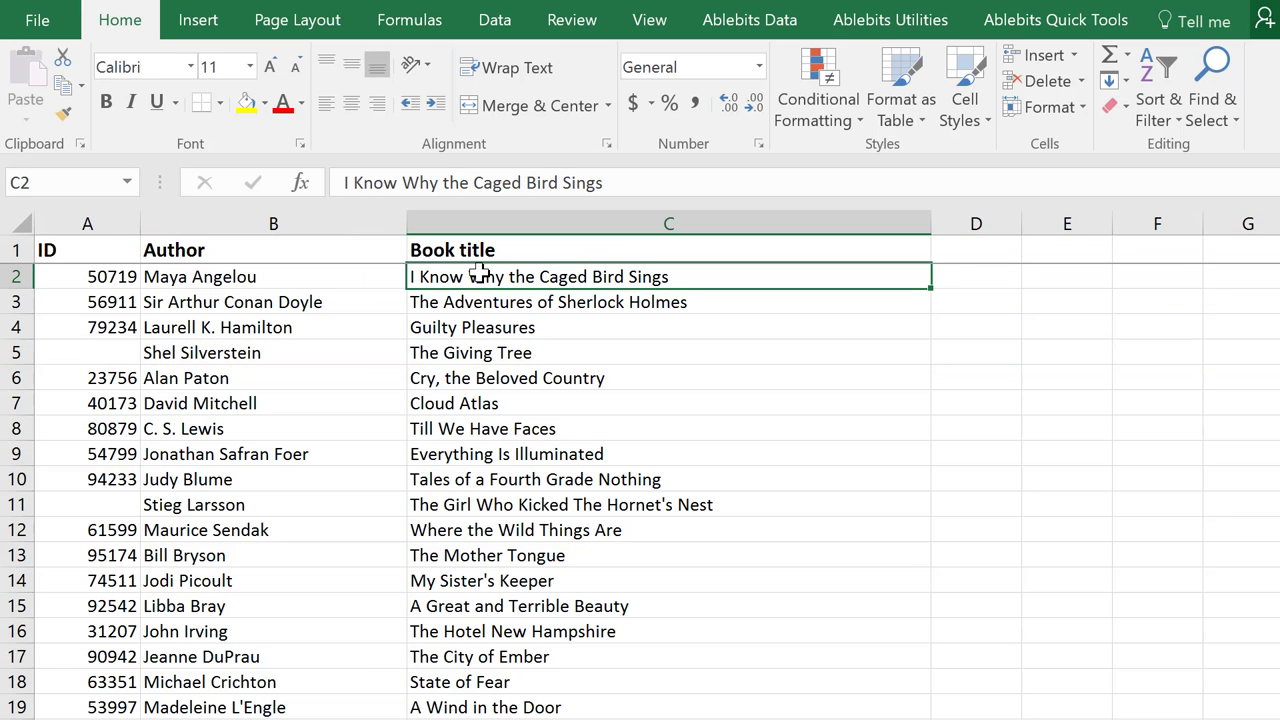
key("ctrl+Down")
key("ctrl+shift+Left")
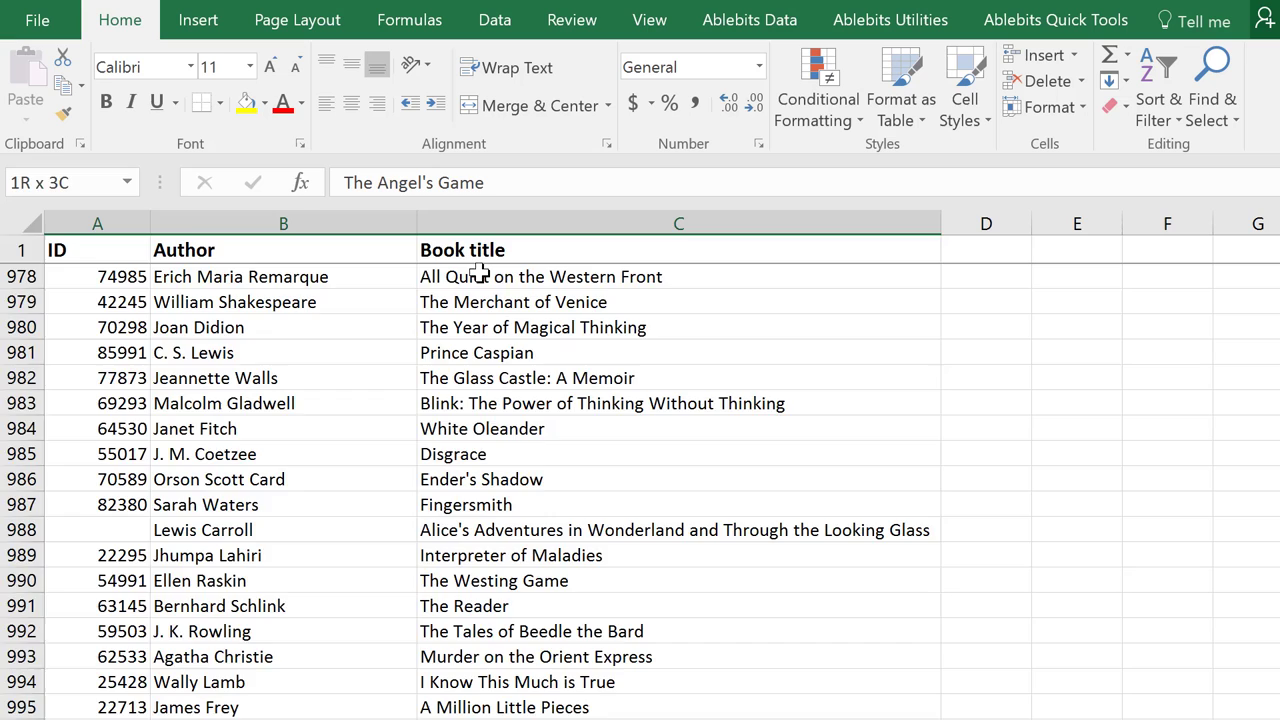
key("ctrl+shift+Home")
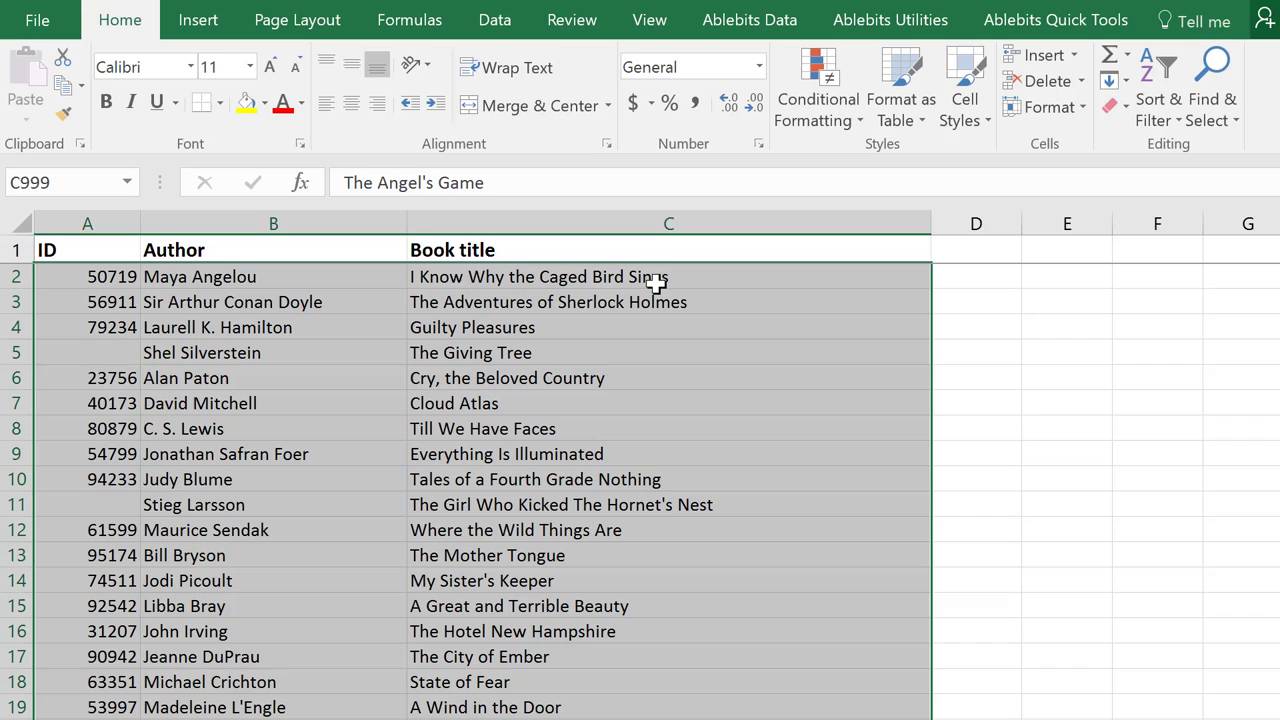
key("ctrl+t")
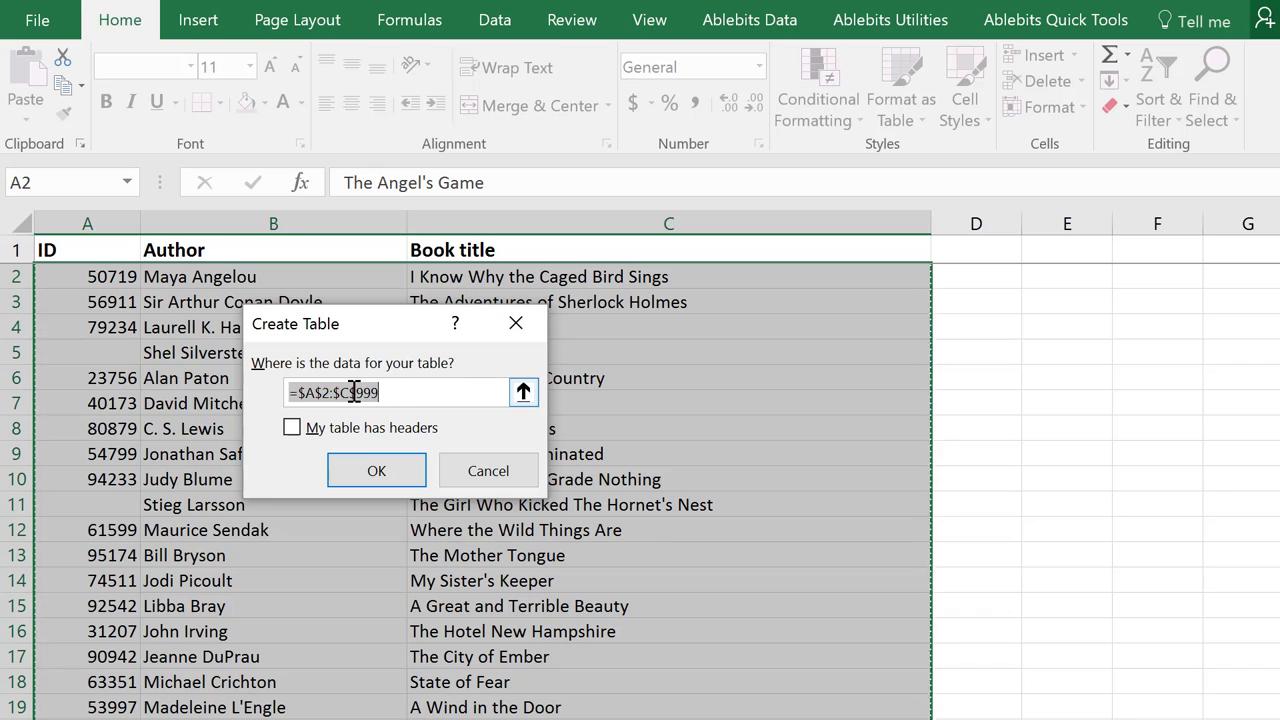
left_click(489, 471)
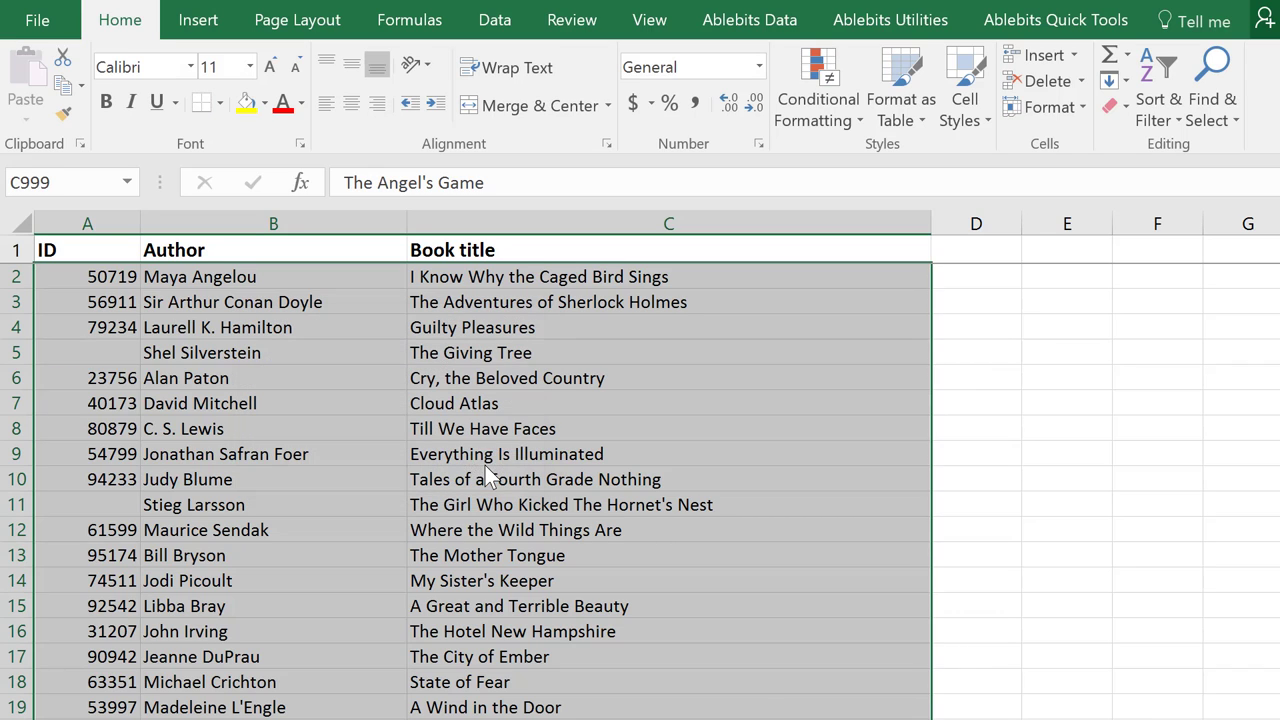
Start a formula-based conditional formatting rule for the selected records and give it a light gold fill.
left_click(843, 121)
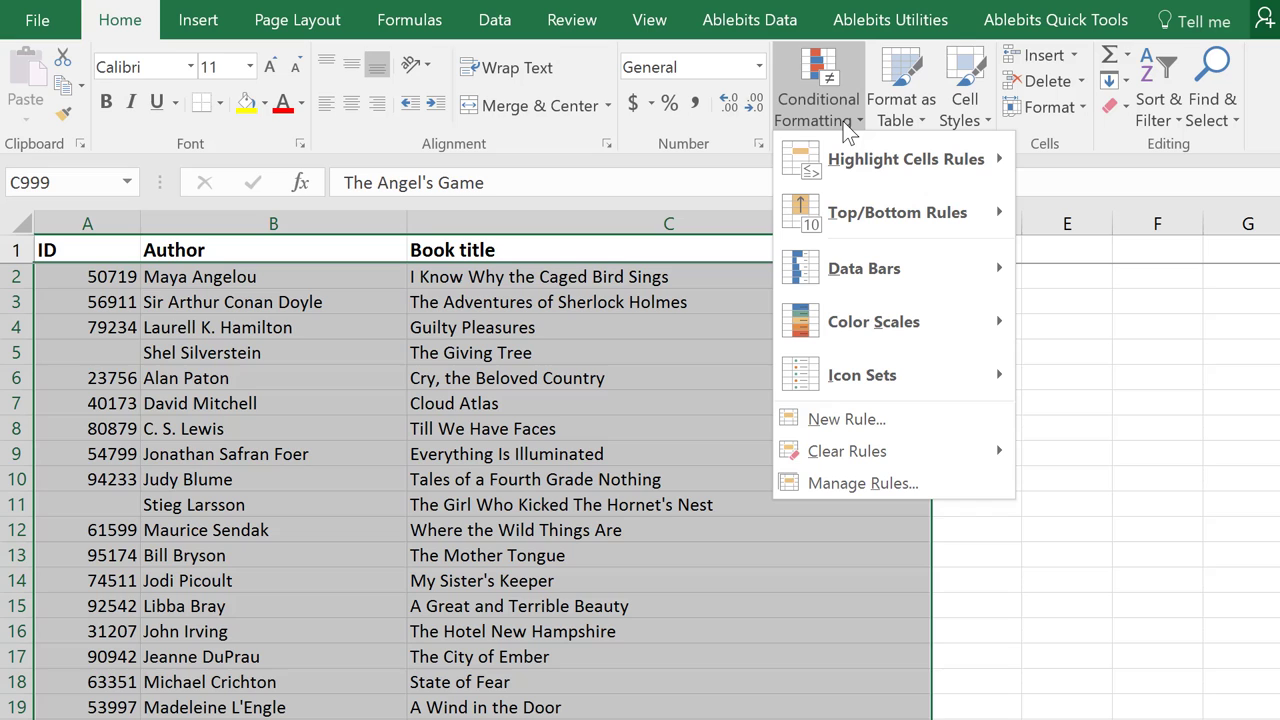
left_click(866, 428)
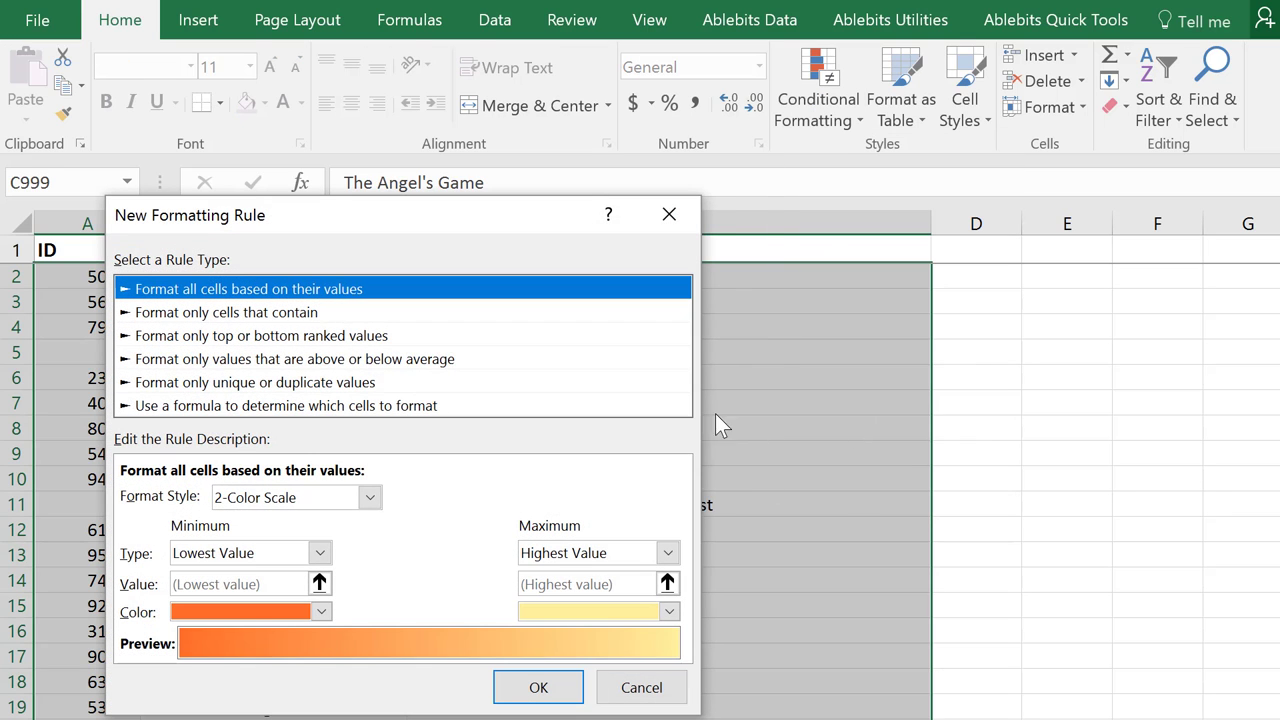
left_click(187, 408)
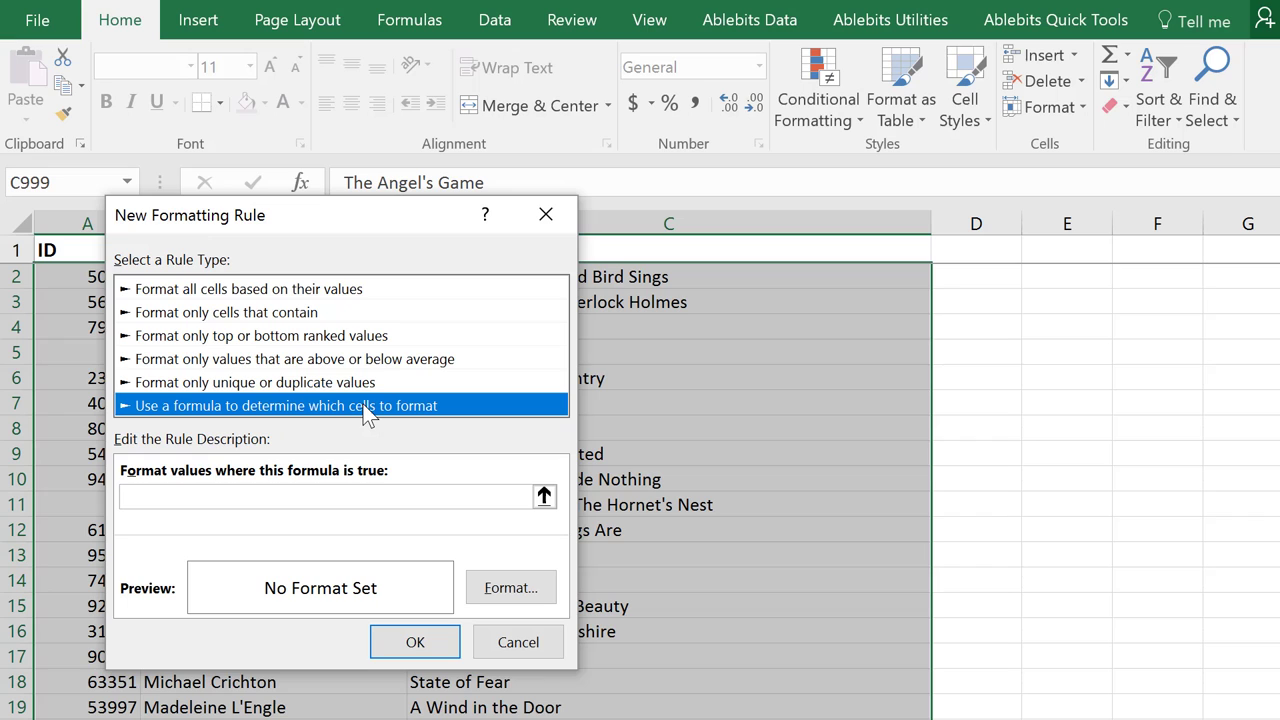
left_click(281, 490)
left_click(508, 588)
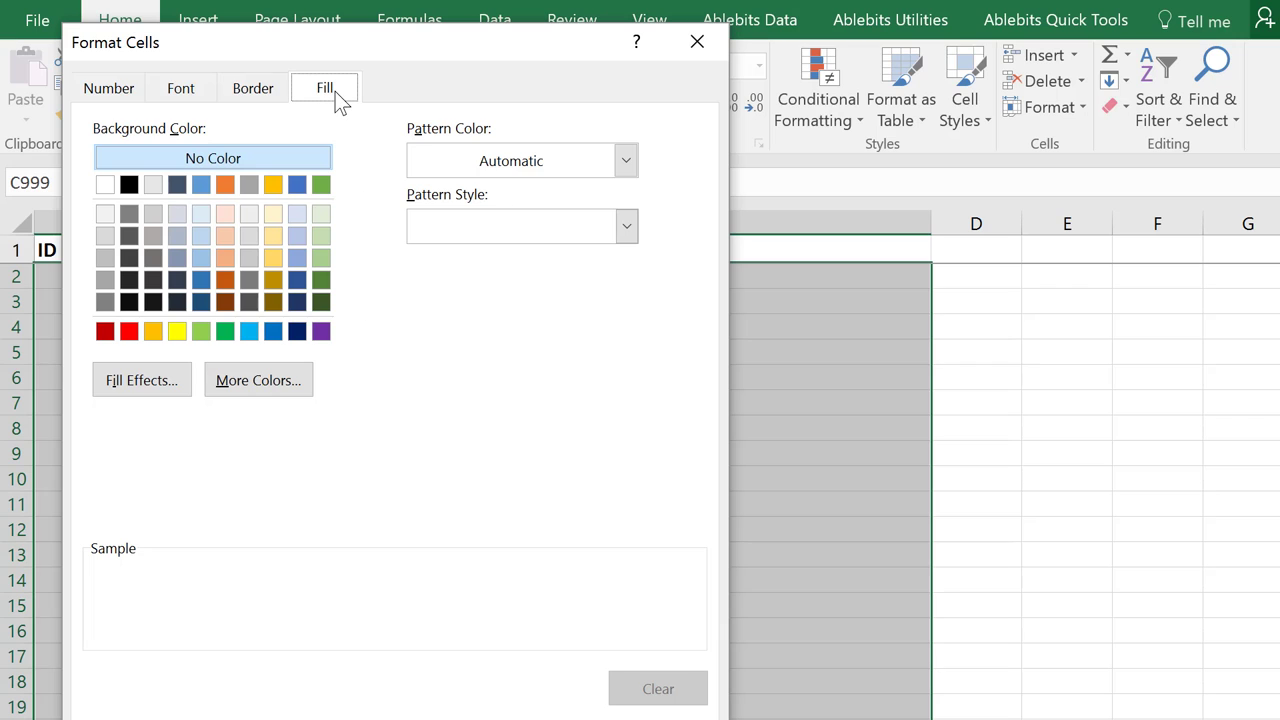
left_click(277, 231)
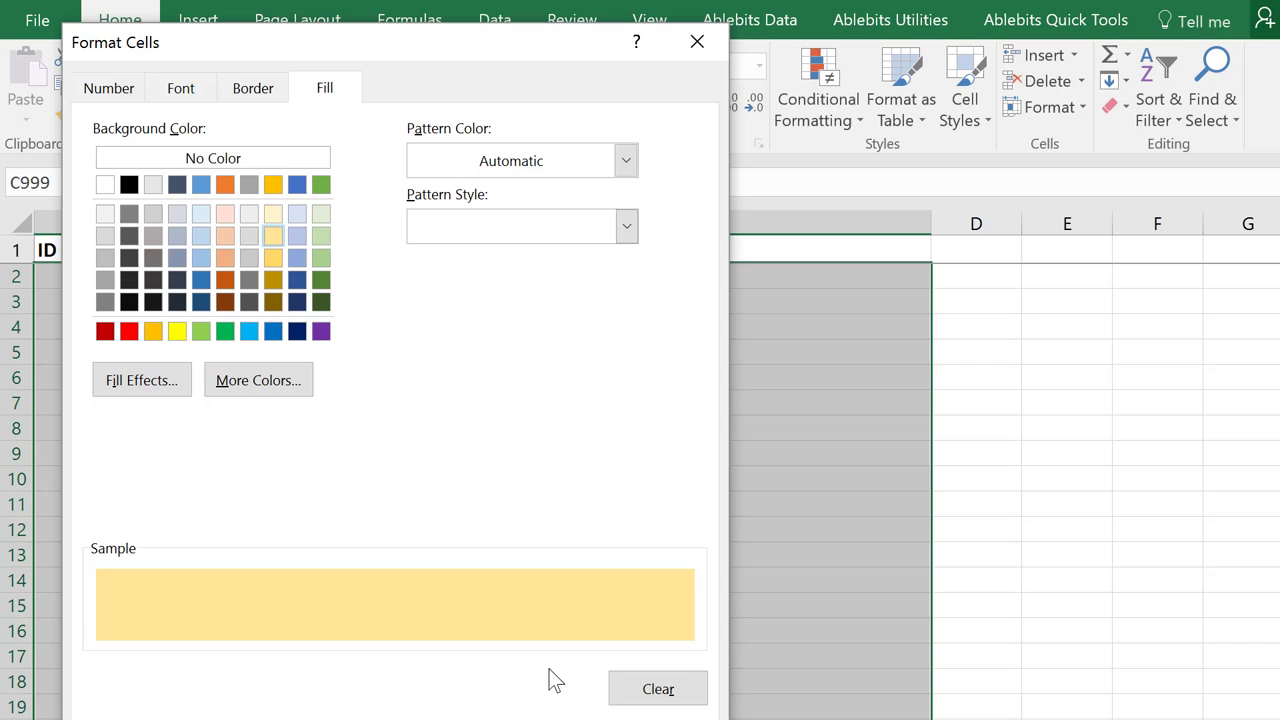
key("Return")
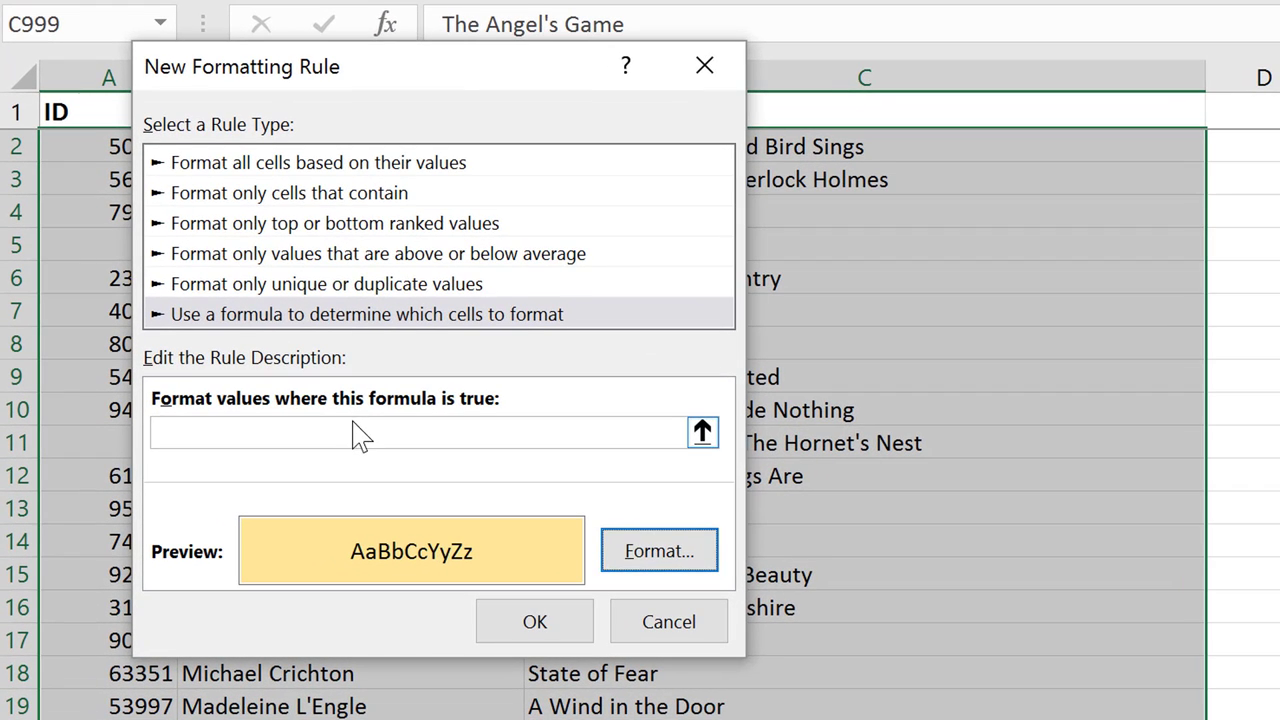
Enter =A2="" as the rule's formula to match records with a blank ID.
left_click(356, 430)
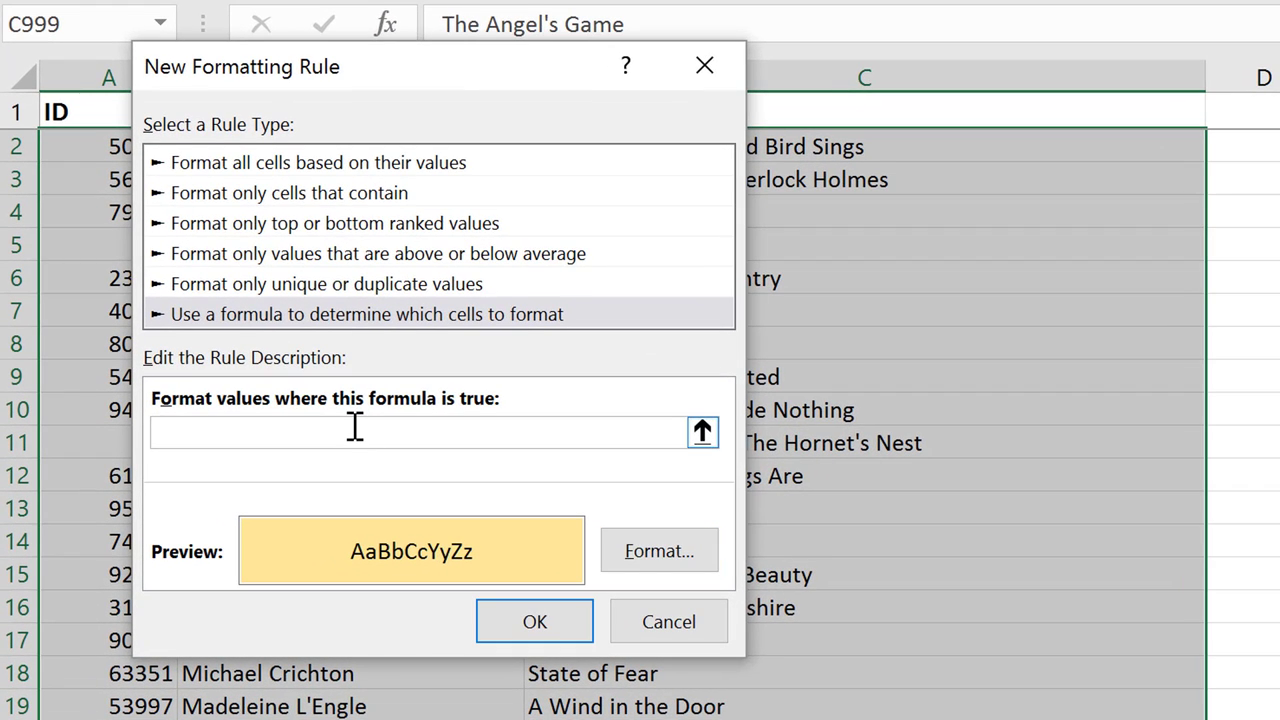
type("=")
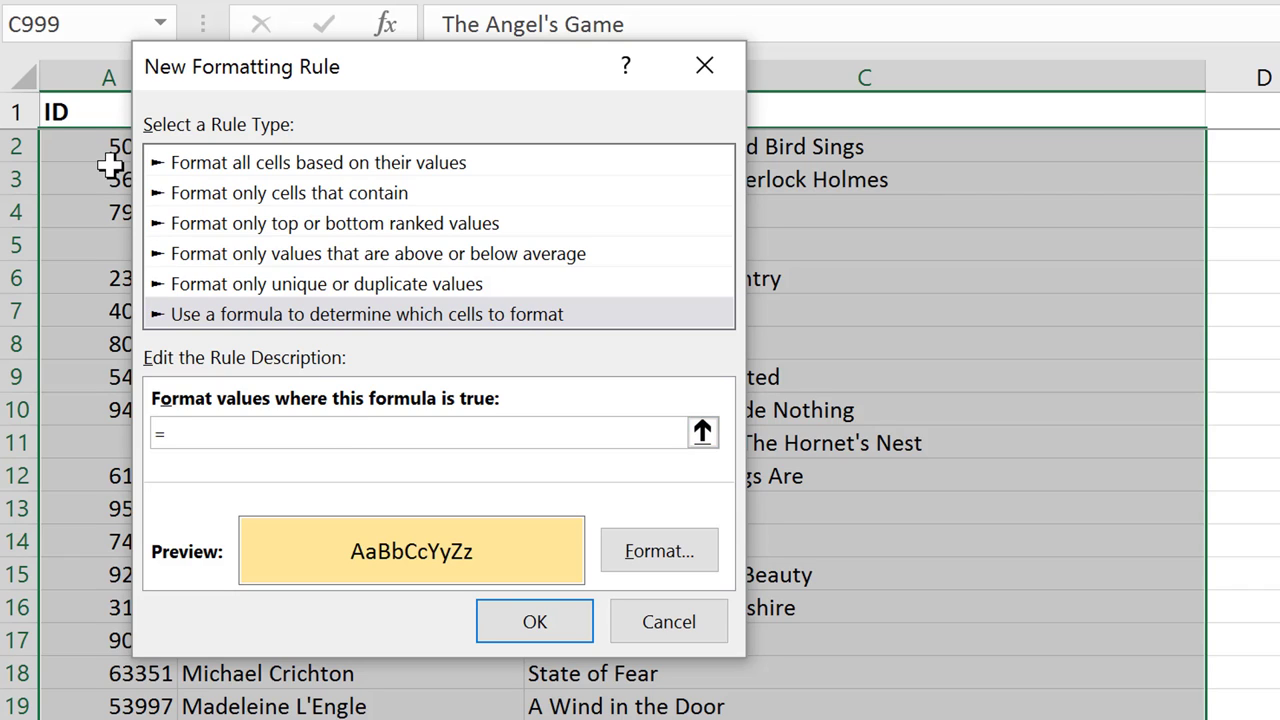
type("A2=\"\"")
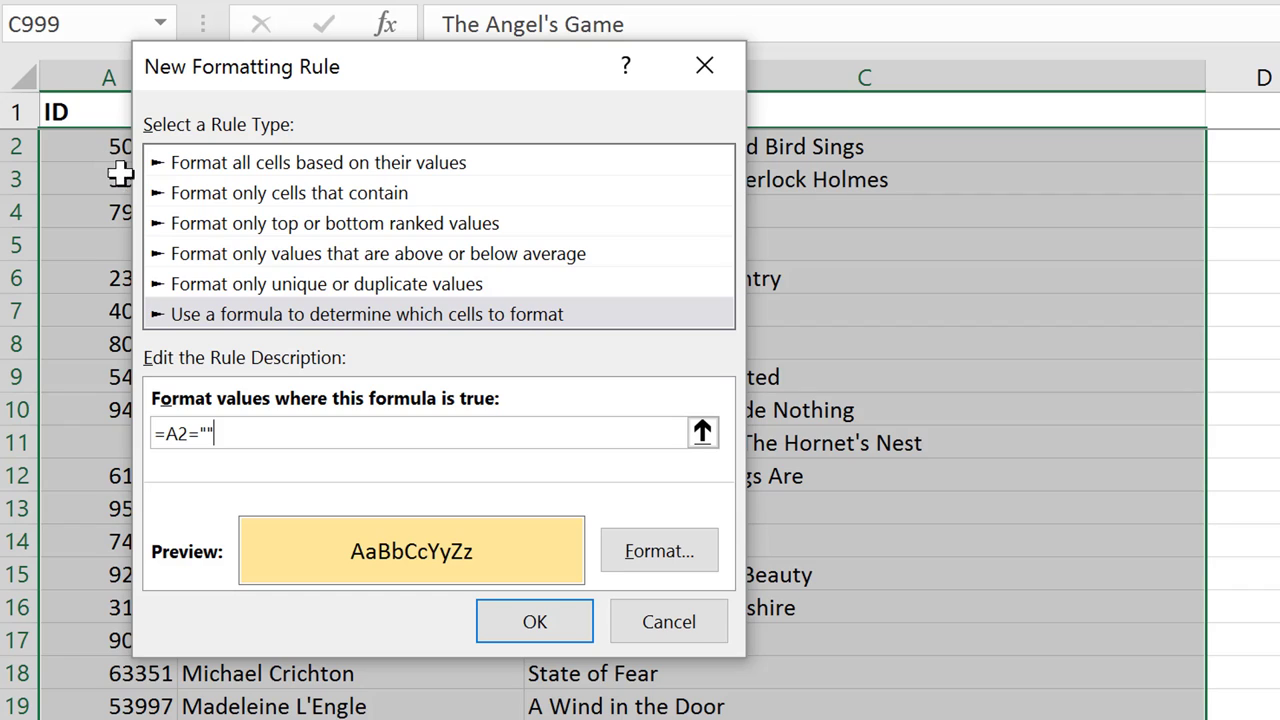
Make only the column reference absolute so the rule's formula is =$A2="", apply the rule and deselect the records.
left_click(168, 430)
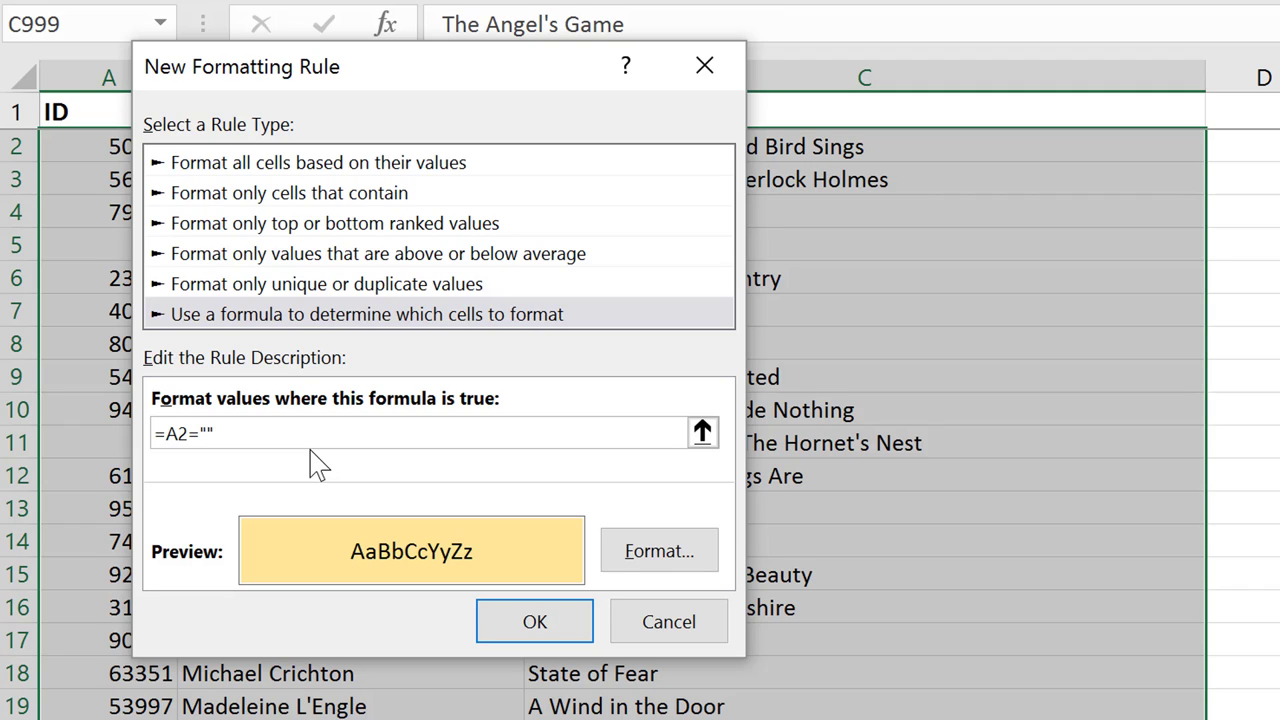
type("$")
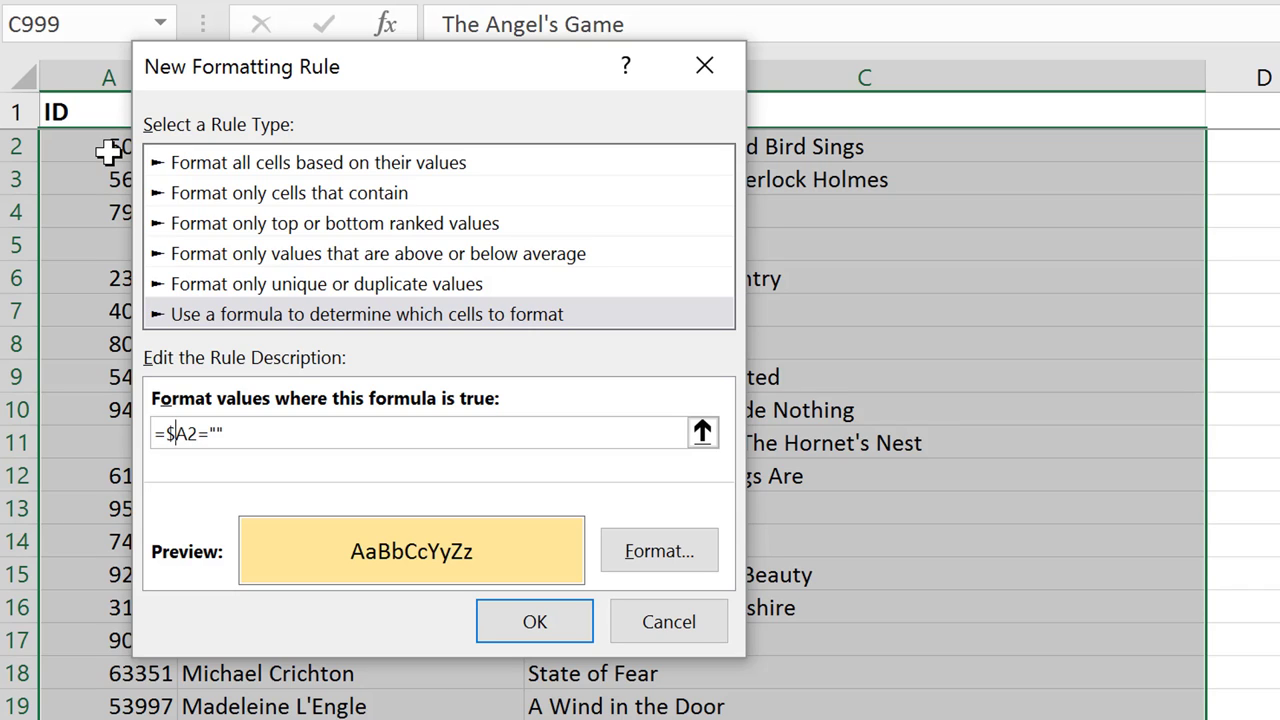
left_click(183, 434)
type("$")
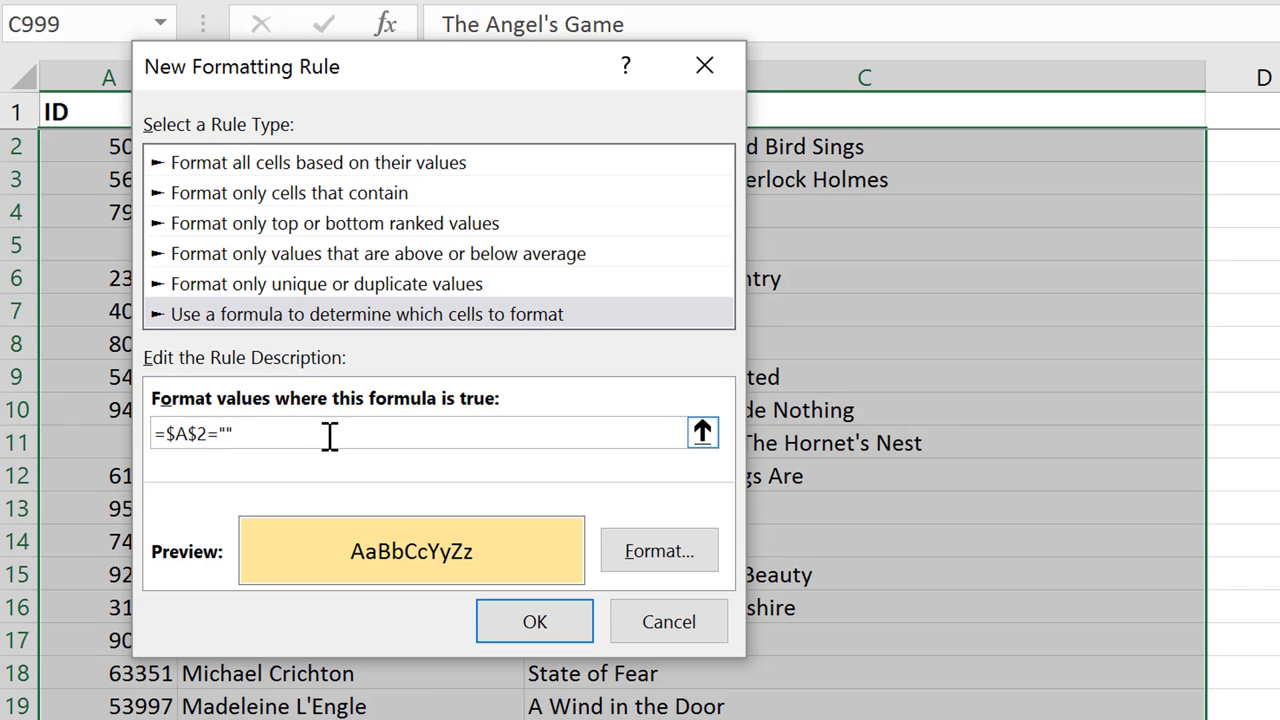
key("BackSpace")
left_click(331, 436)
left_click(566, 614)
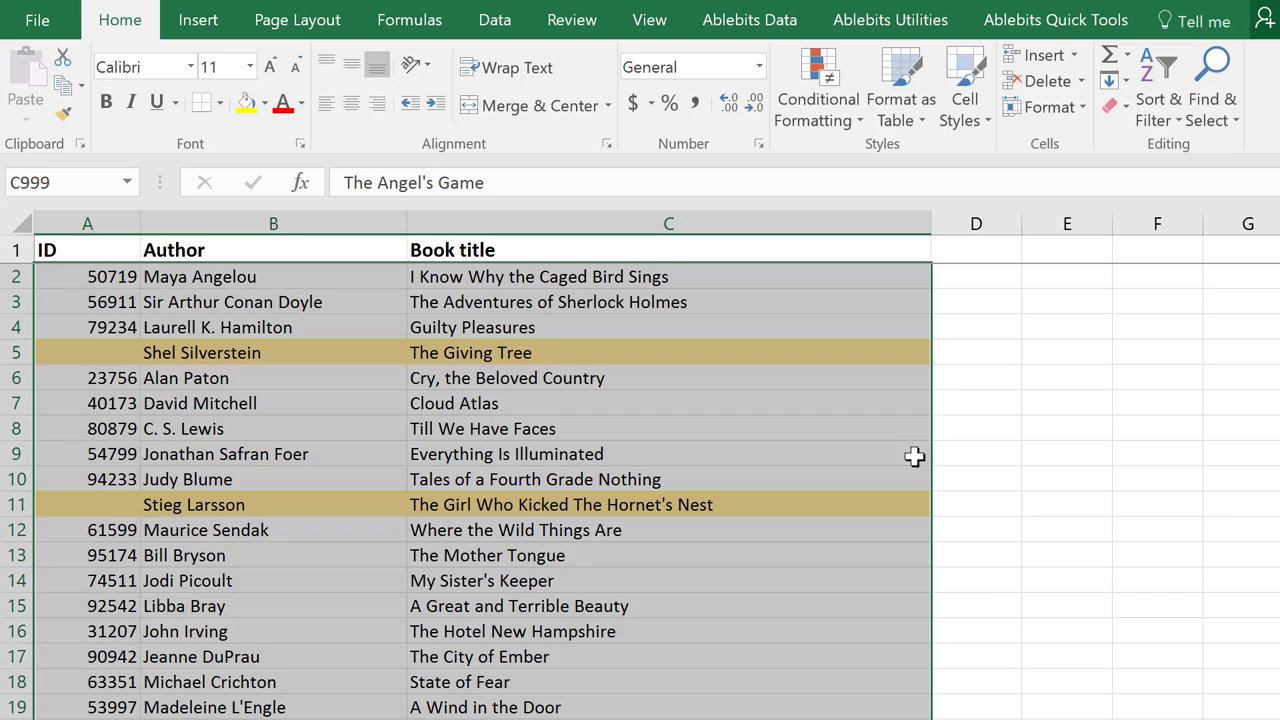
left_click(964, 550)
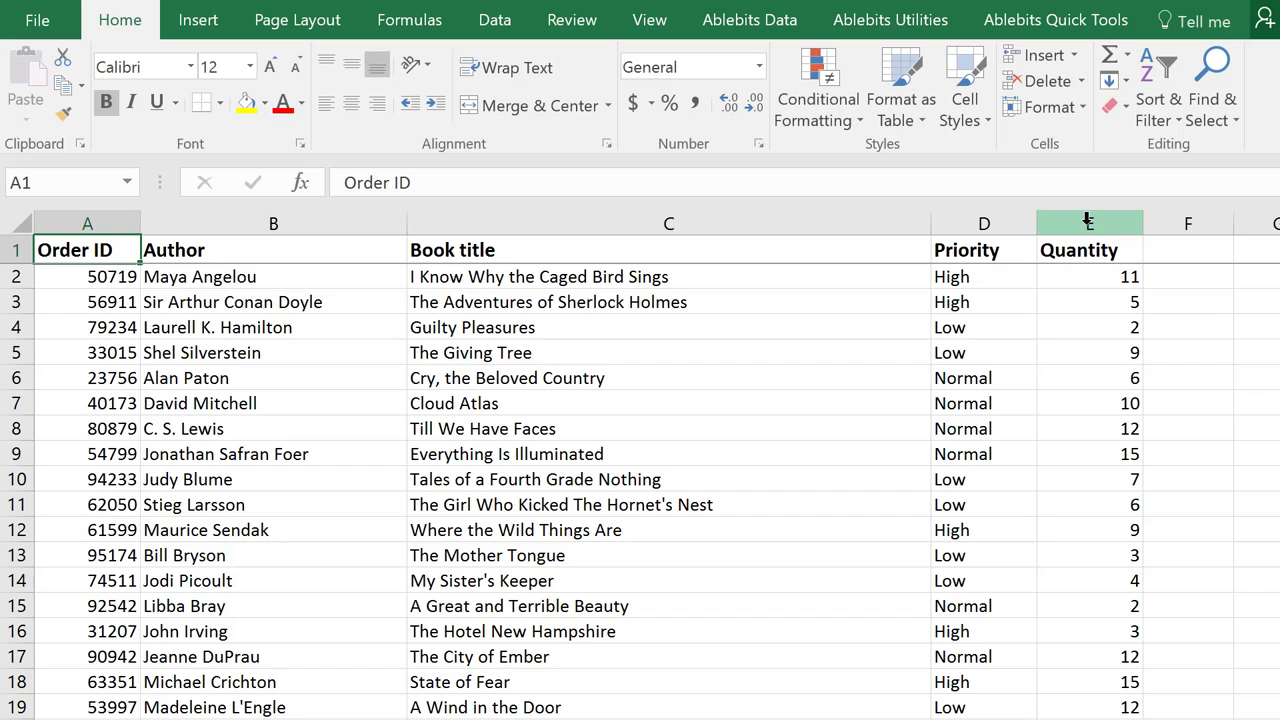
In the orders list, select the order ID, author and book title data in A2:C999.
left_click(105, 272)
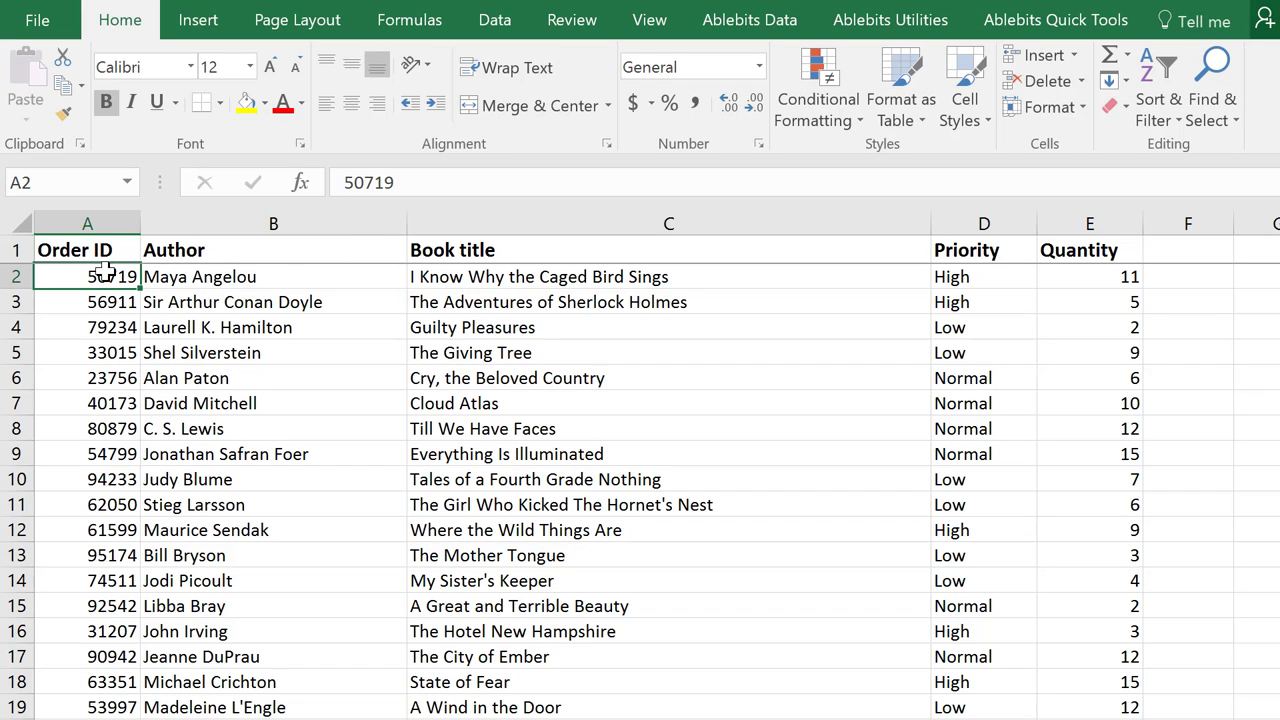
key("shift+Right")
key("shift+Right")
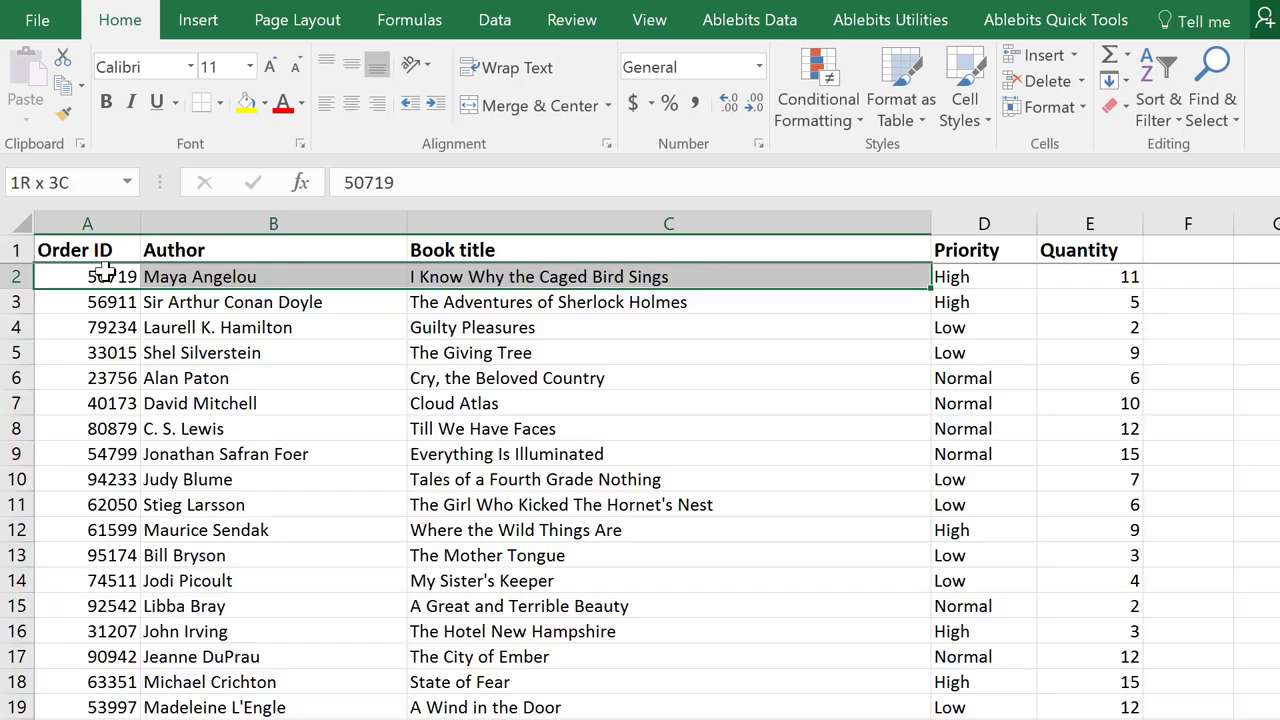
key("ctrl+shift+Down")
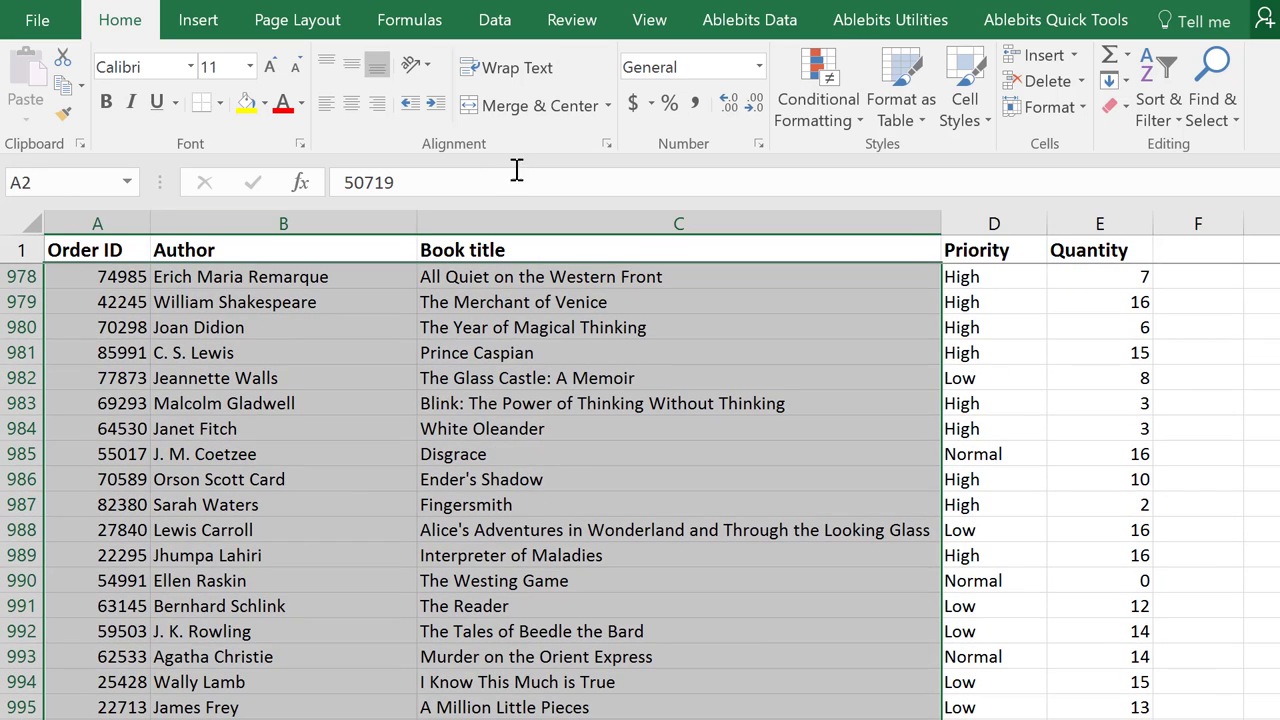
Start a formula-based conditional formatting rule for the selected order data with the formula =$E2>=10.
left_click(818, 110)
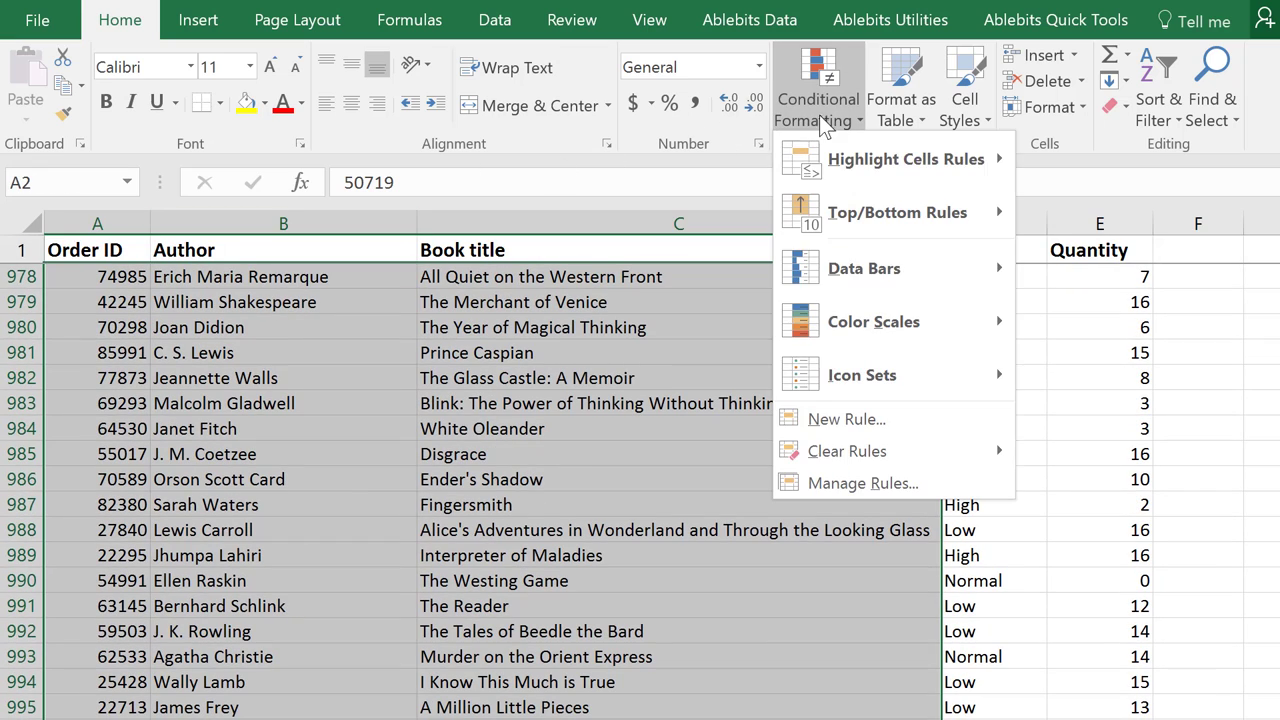
left_click(845, 421)
left_click(636, 402)
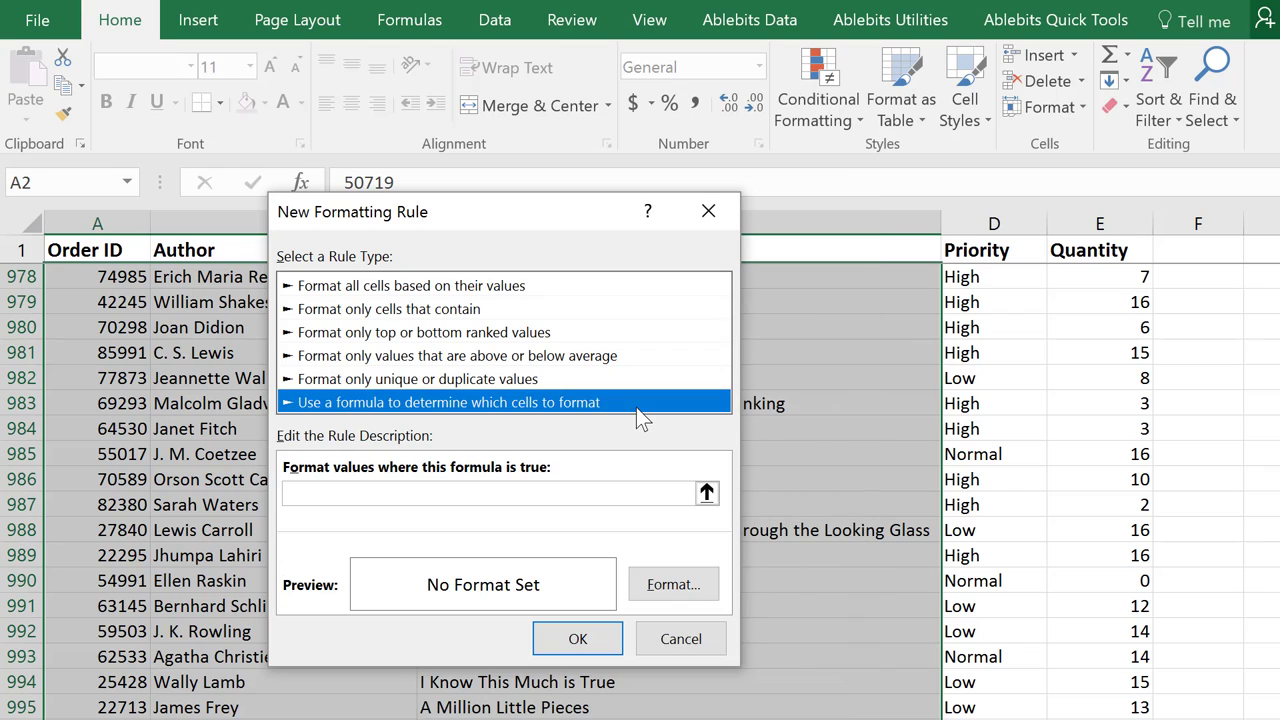
left_click(483, 492)
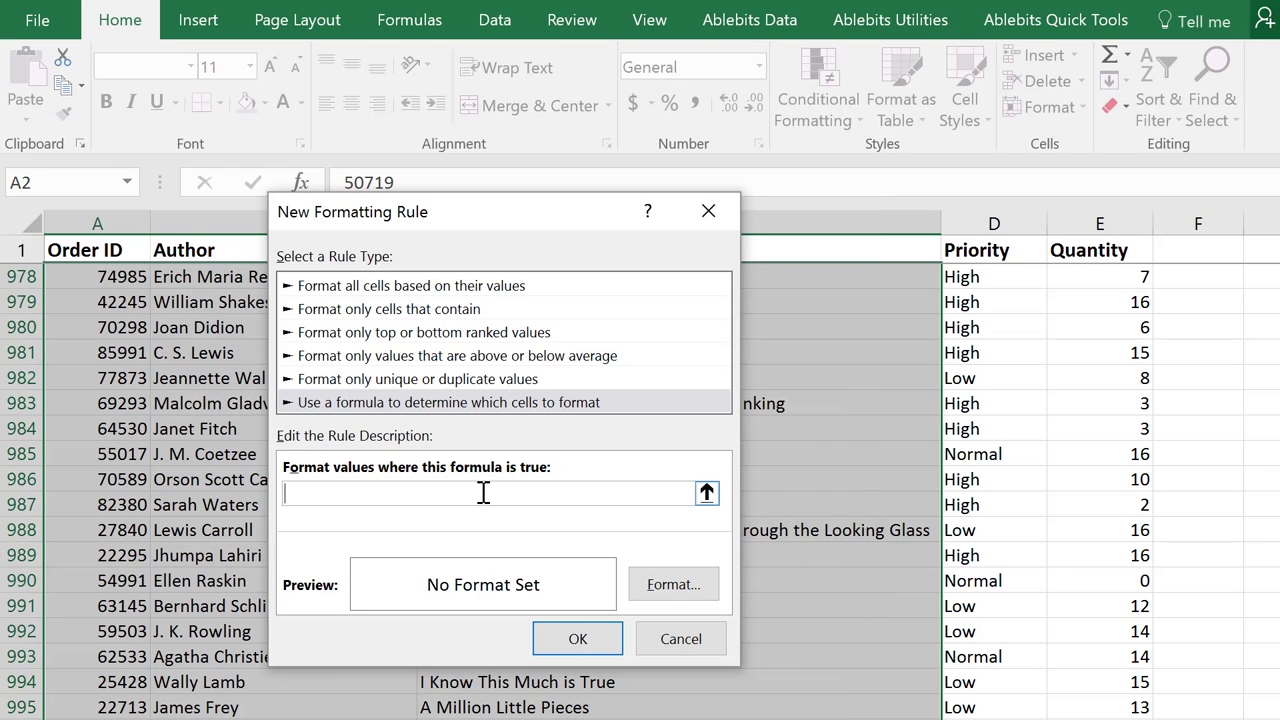
type("=$E2>=10")
Give the quantity rule a light green fill and apply it to the selected order data.
left_click(673, 585)
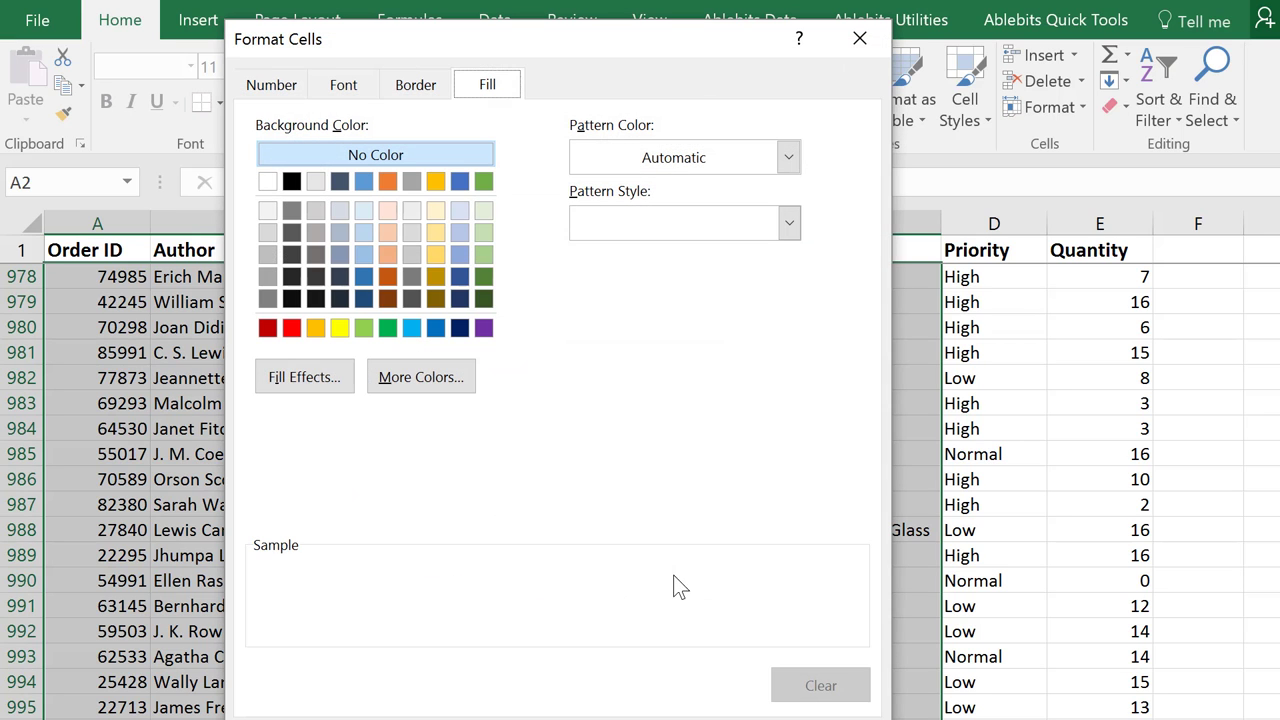
left_click(483, 234)
key("Return")
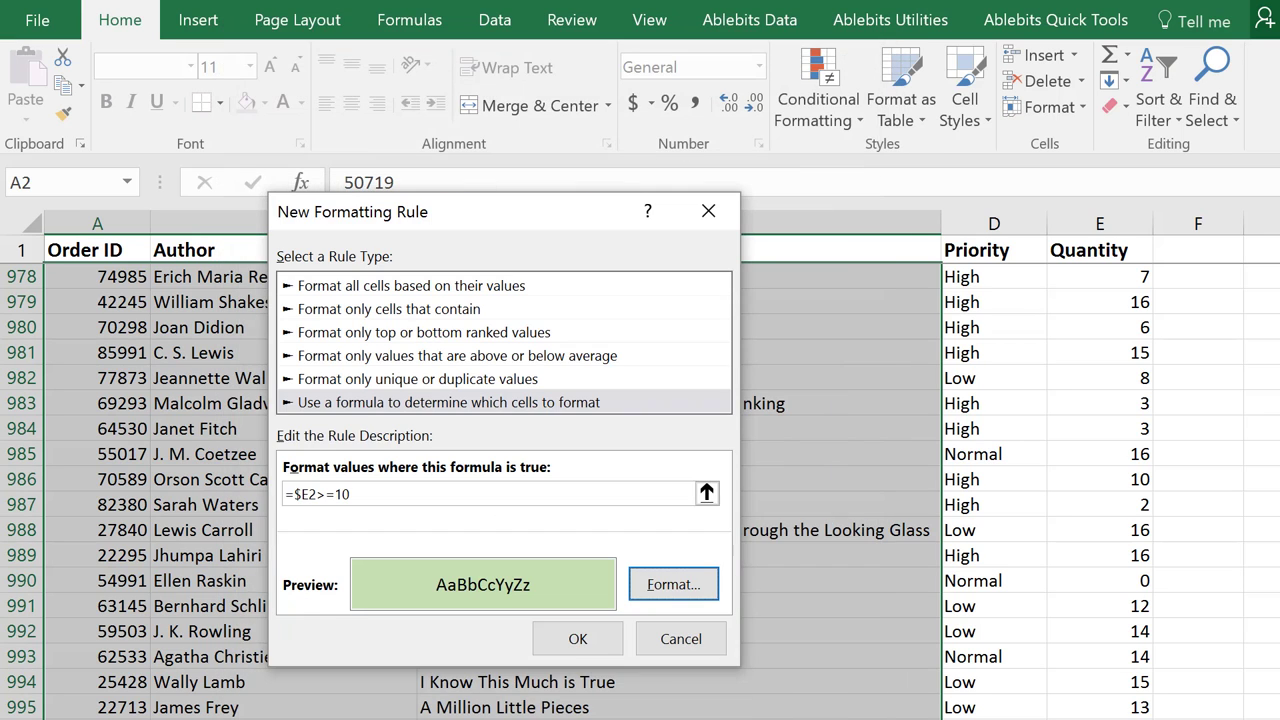
left_click(551, 647)
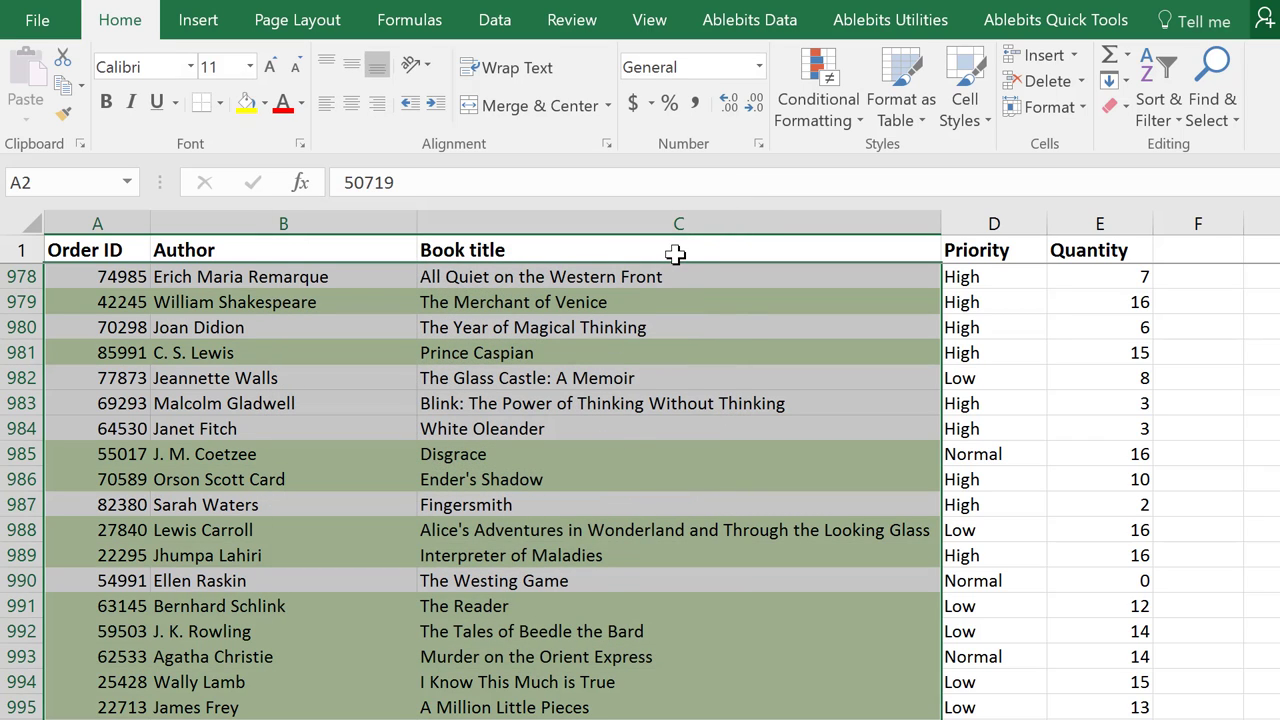
Try to base the quantity rule on cell A2 of the Books sheet with =Books!$A$2>=10 and discard the edit.
left_click(840, 104)
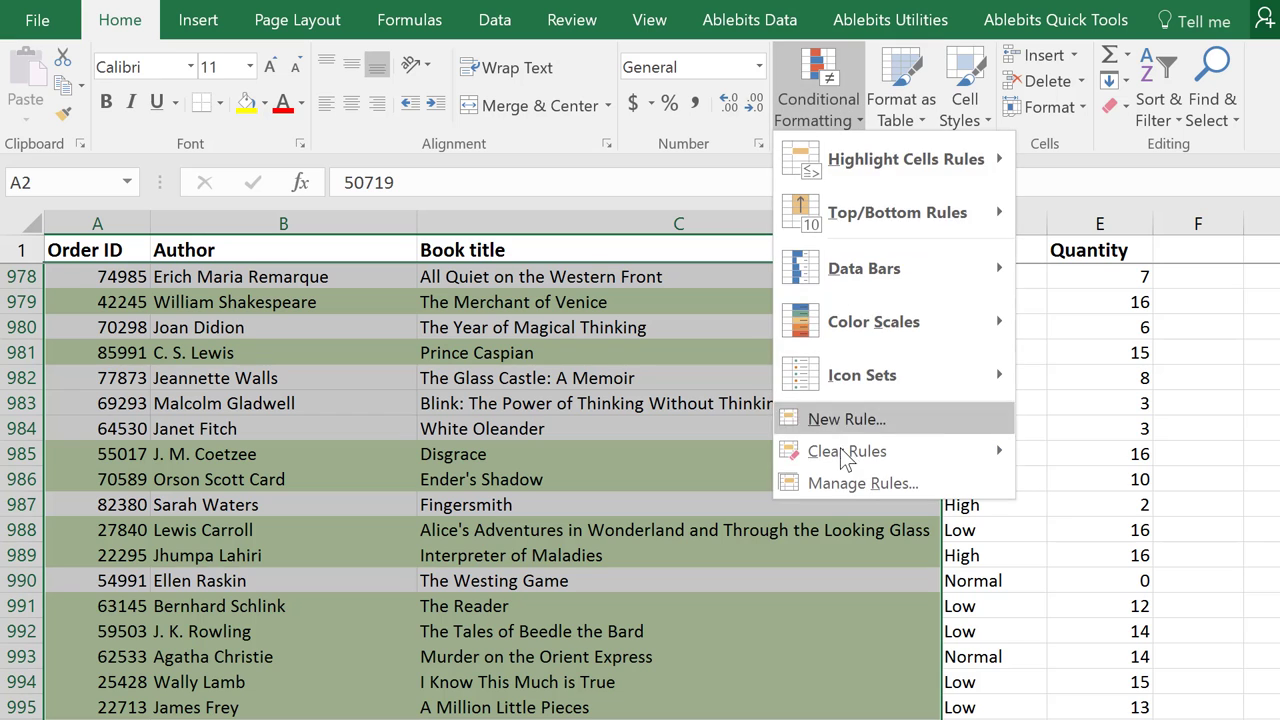
left_click(847, 482)
left_click(307, 400)
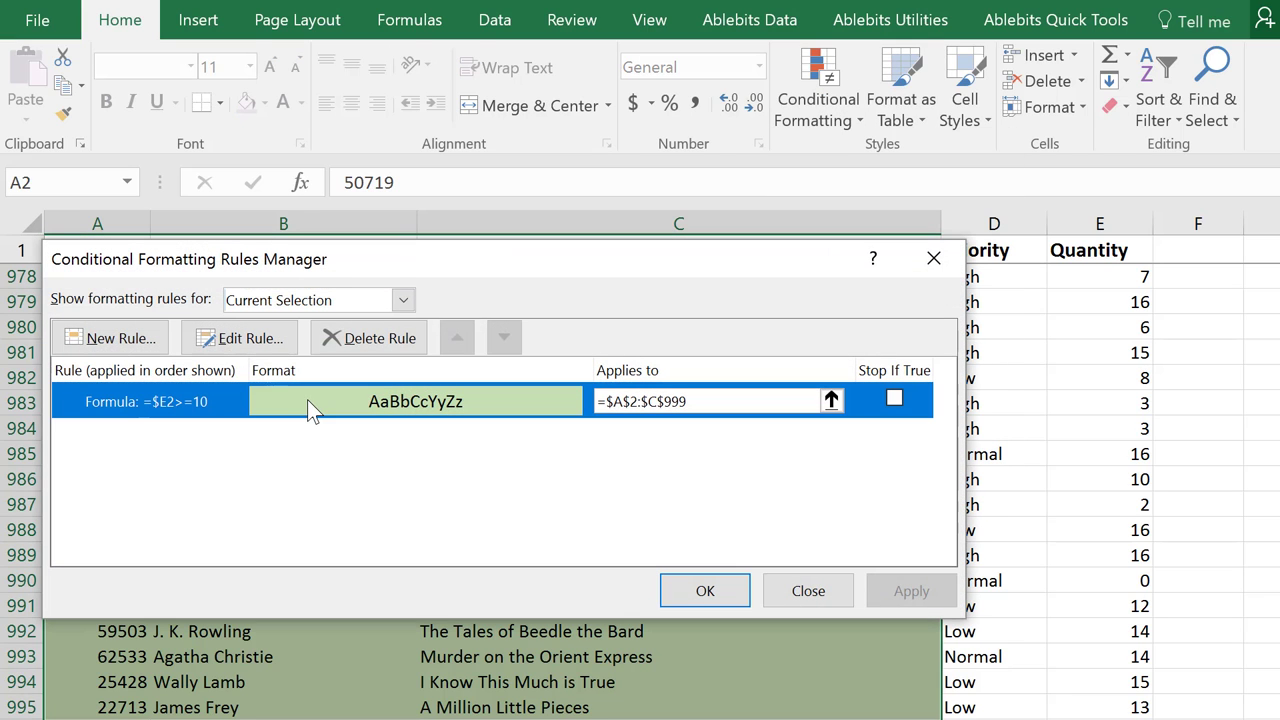
left_click(255, 340)
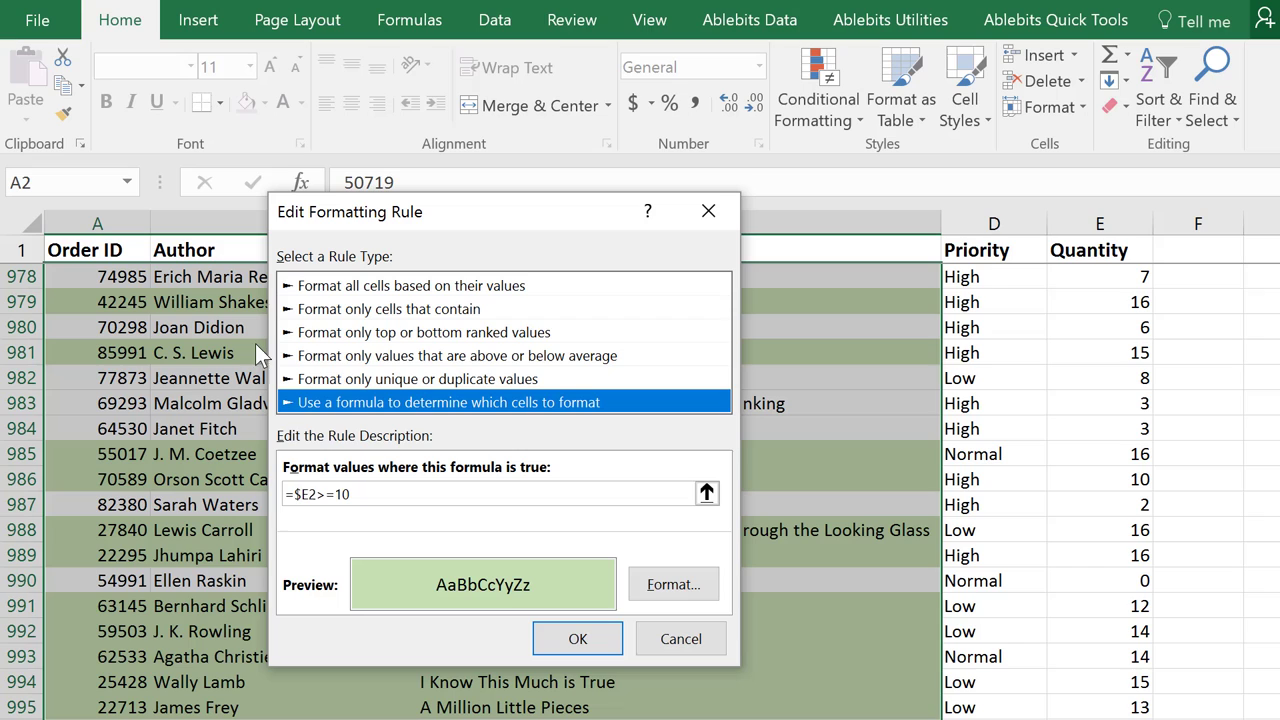
left_click(295, 492)
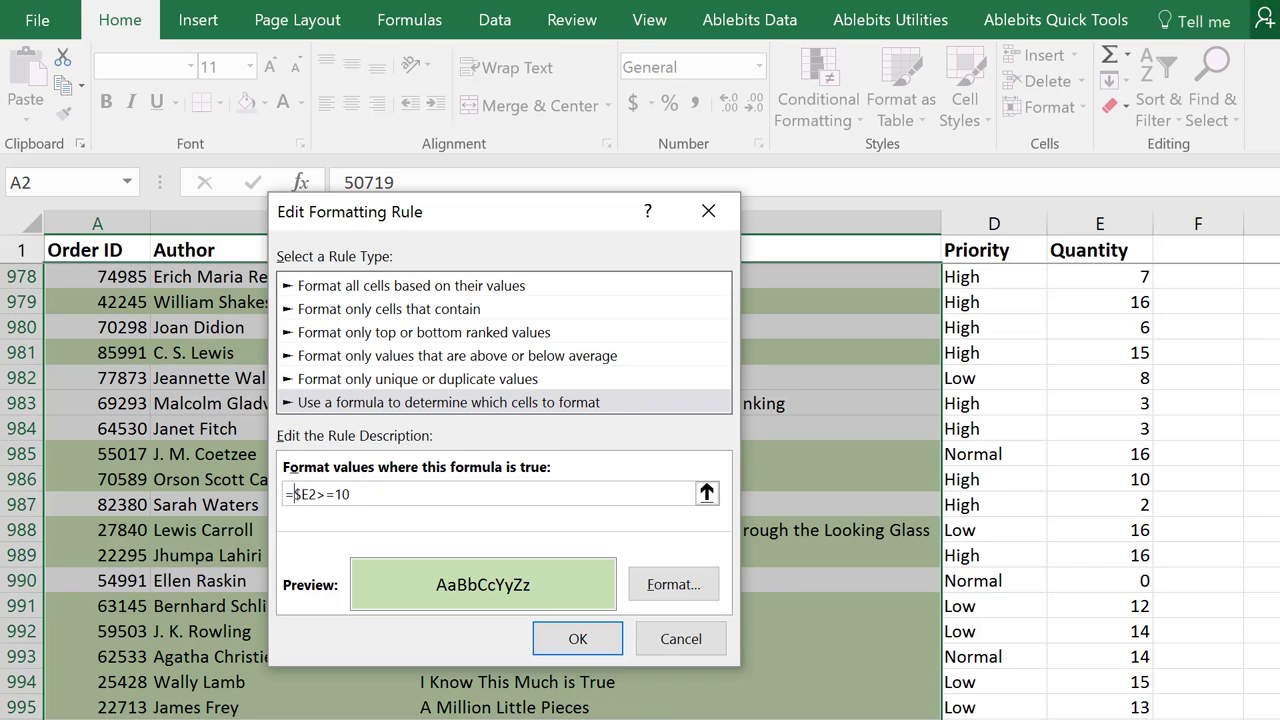
key("ctrl+Page_Down")
left_click(120, 277)
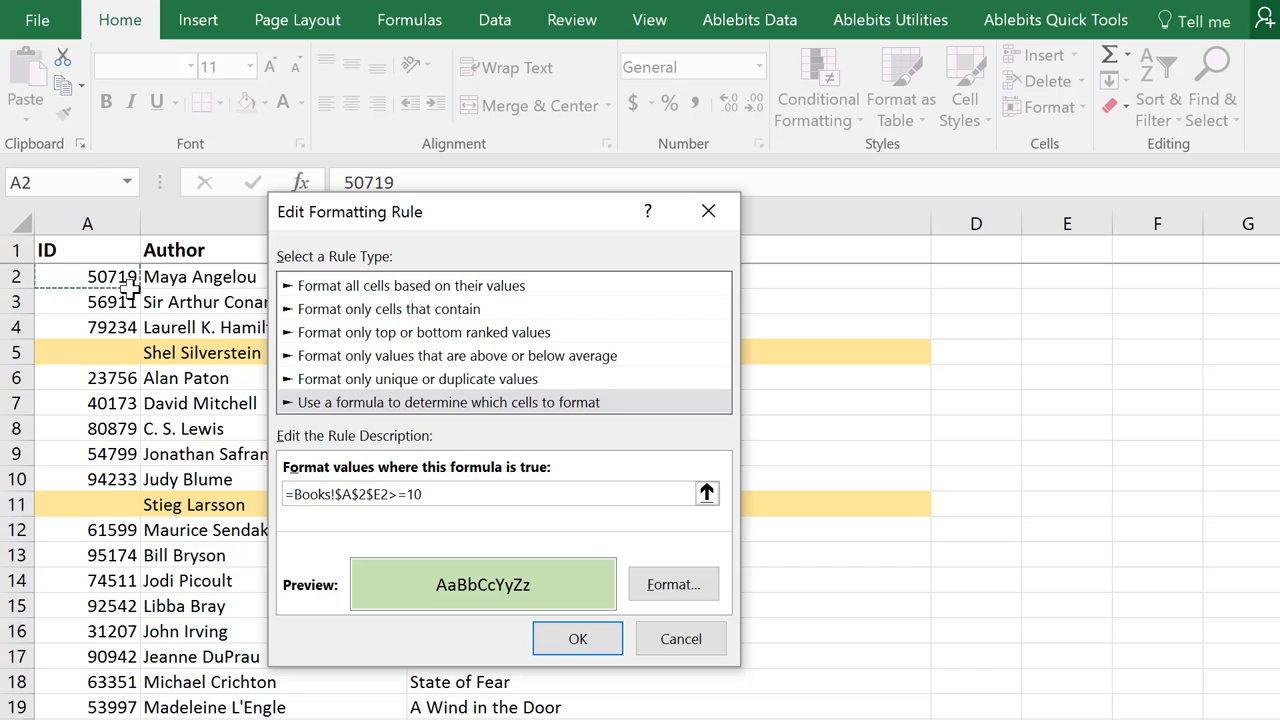
left_click_drag(368, 492, 388, 492)
key("BackSpace")
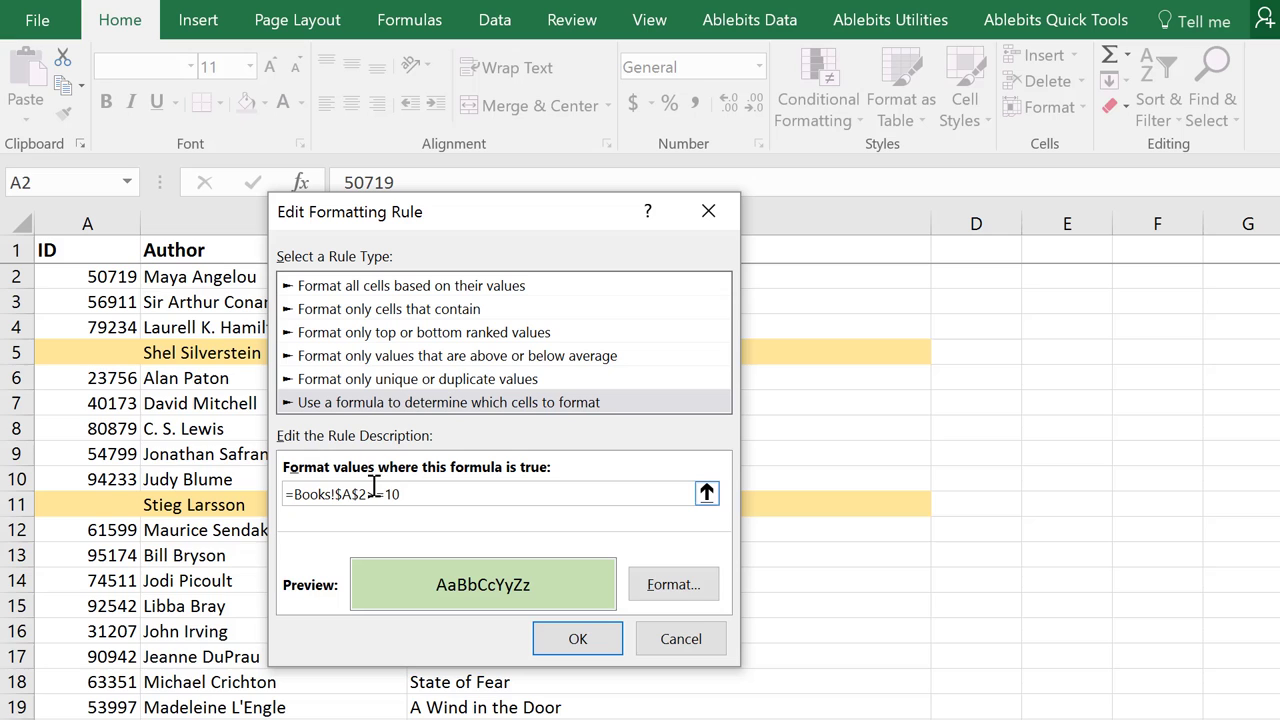
left_click(704, 639)
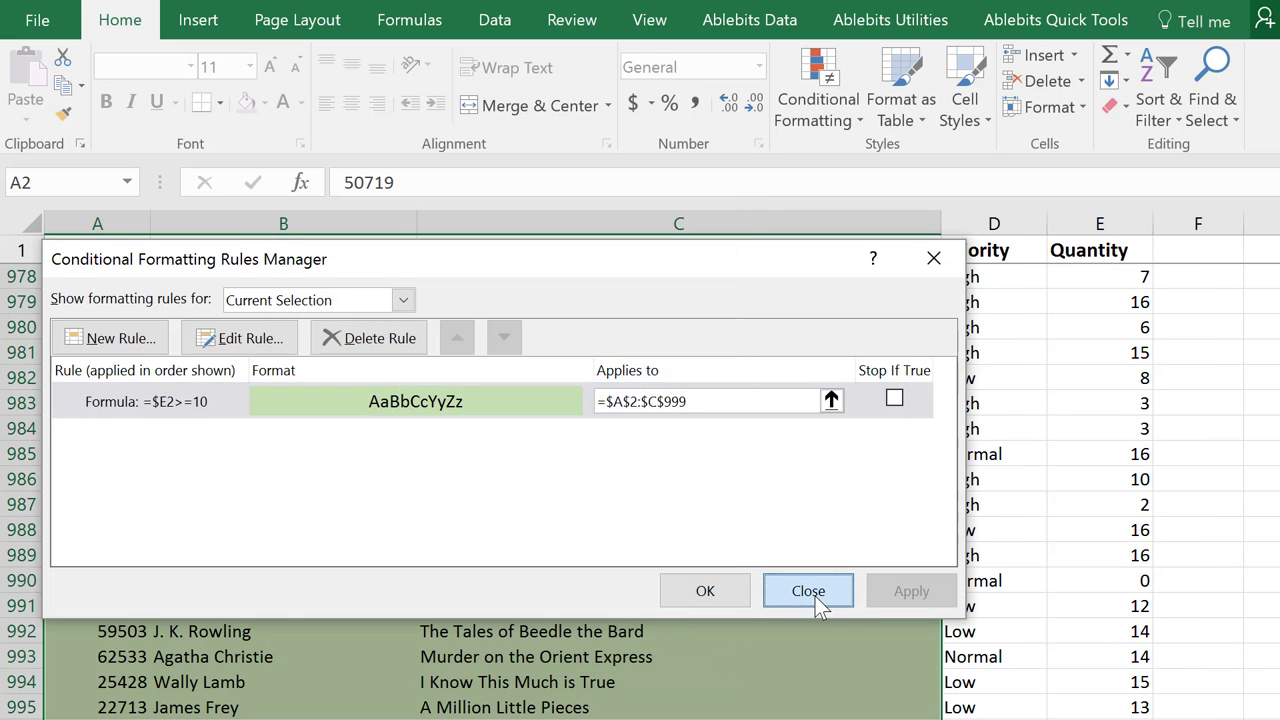
left_click(808, 591)
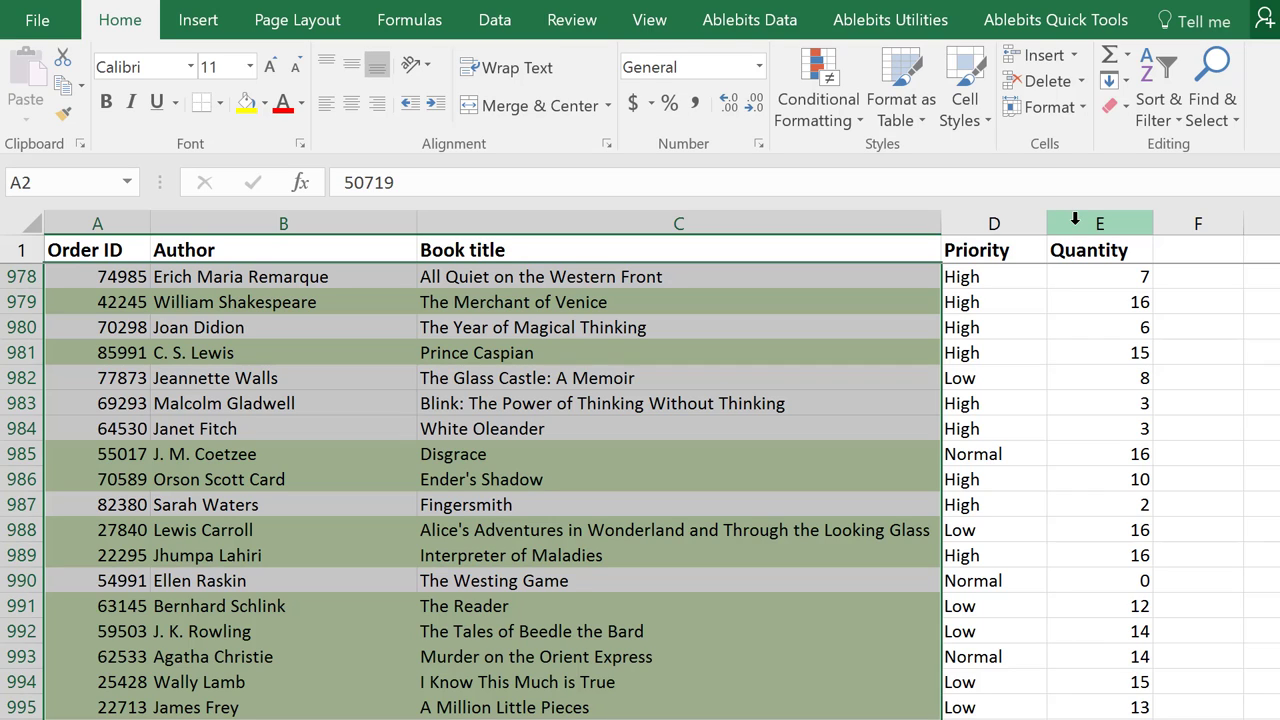
Edit the quantity rule for the selected orders, replacing its formula with =AND($D2="High",$E2>8).
left_click(810, 110)
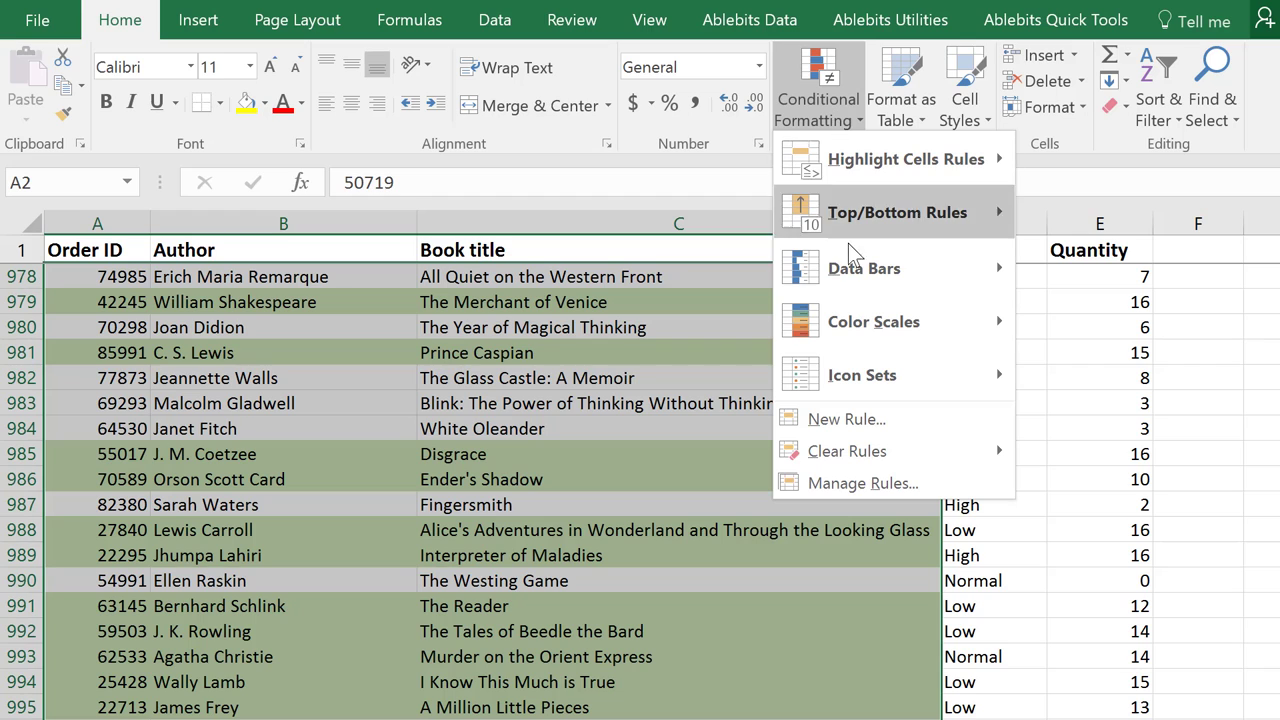
left_click(883, 486)
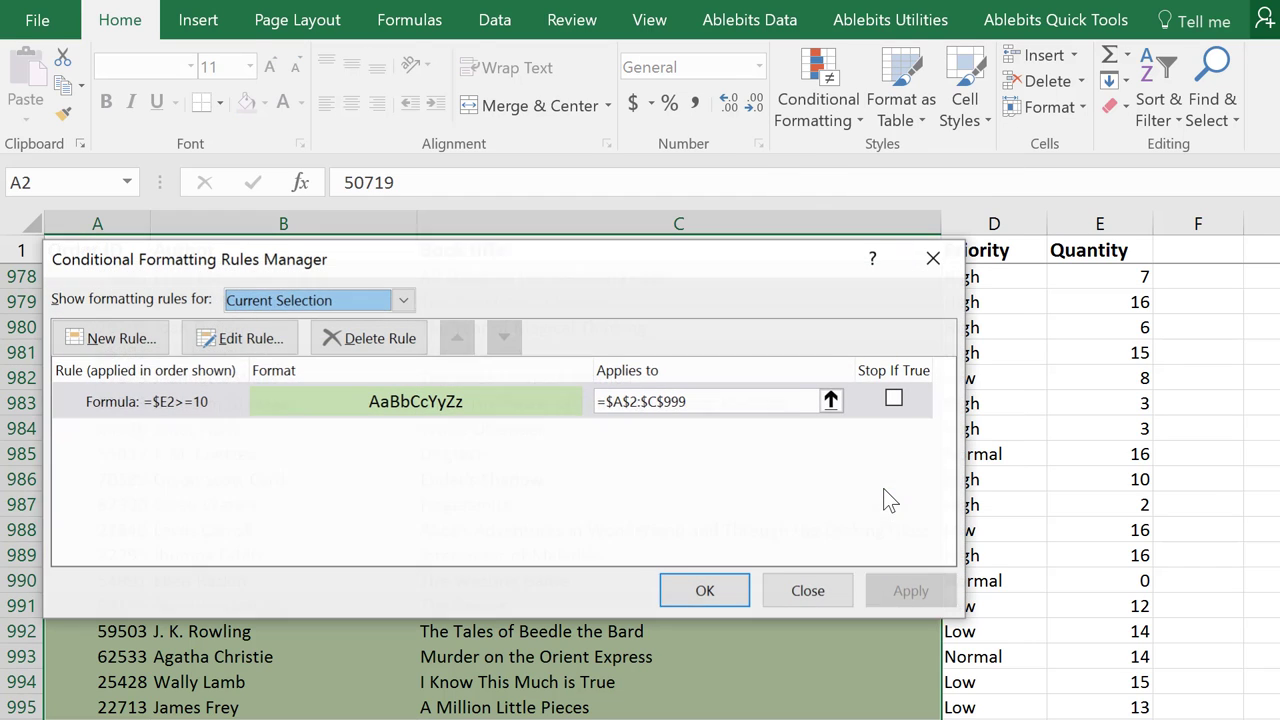
left_click(148, 405)
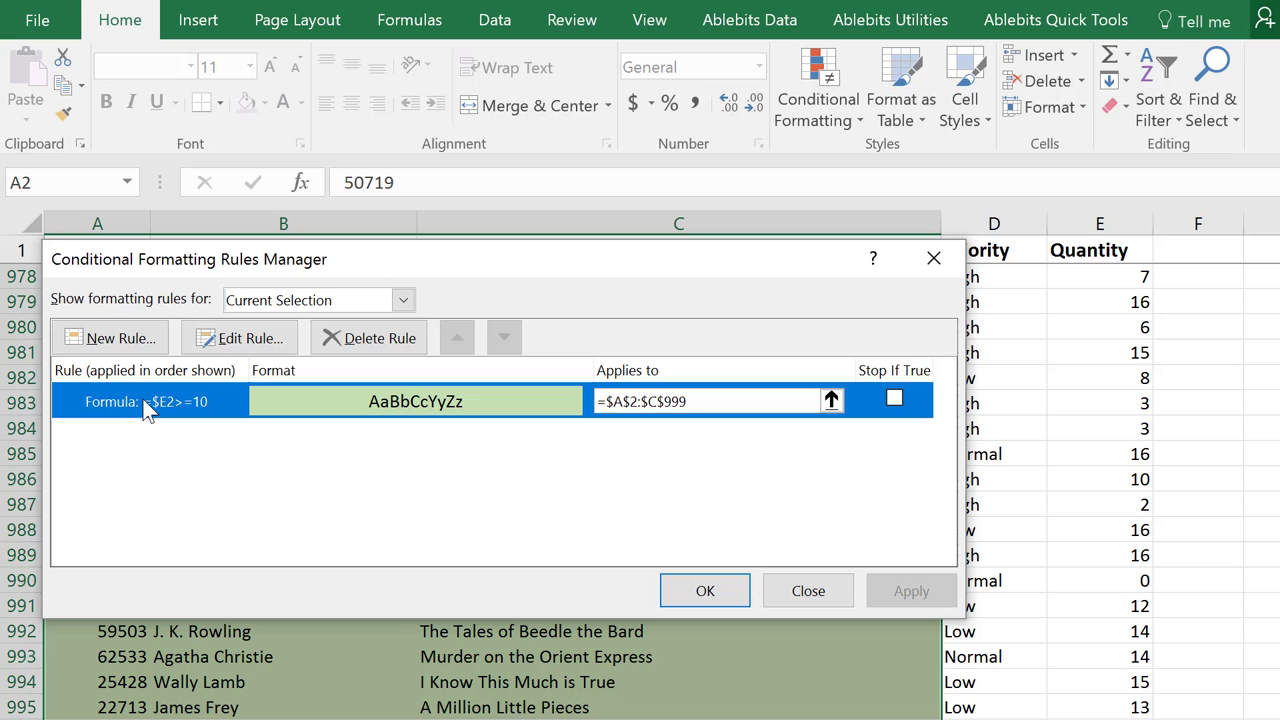
left_click(212, 340)
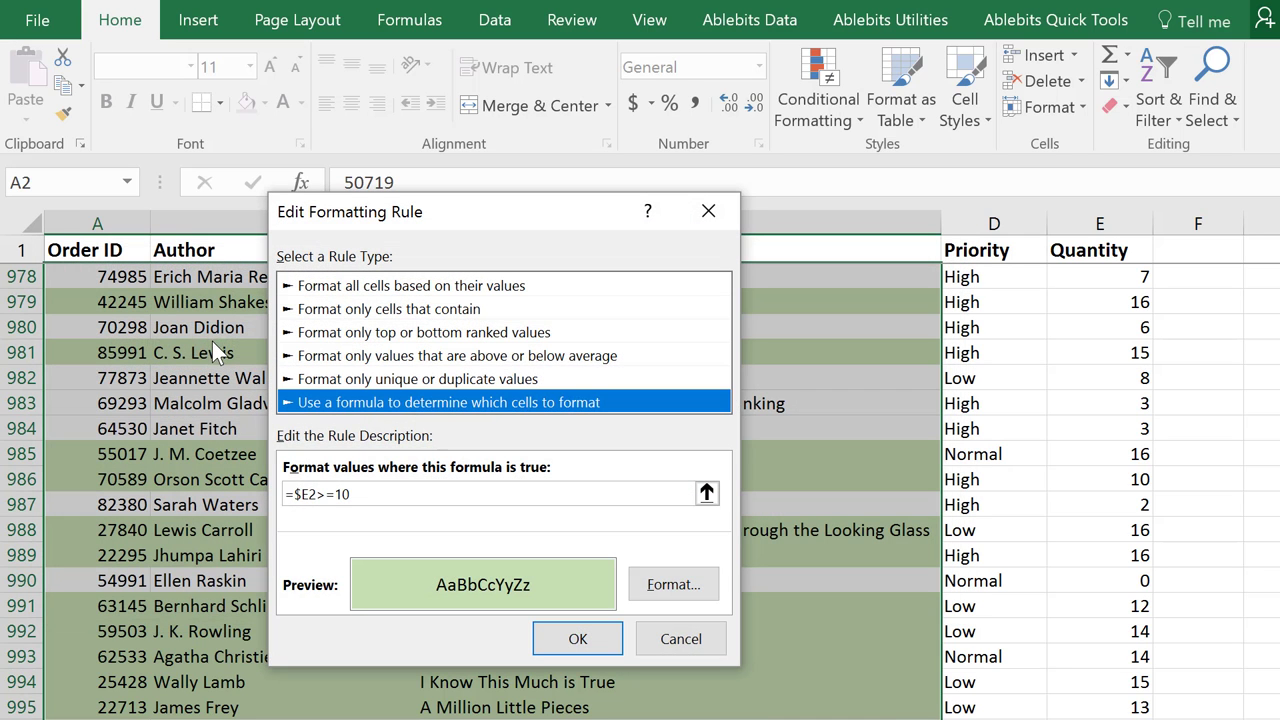
double_click(303, 493)
left_click_drag(342, 487, 369, 487)
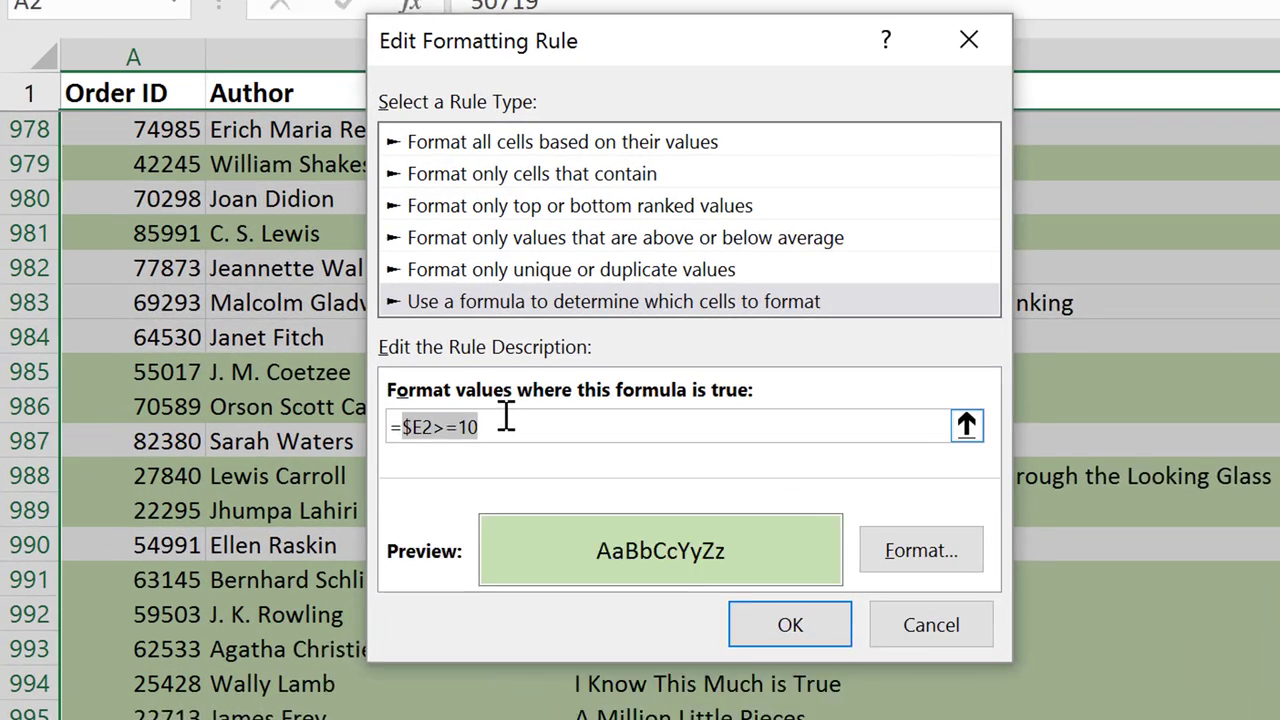
type("AND")
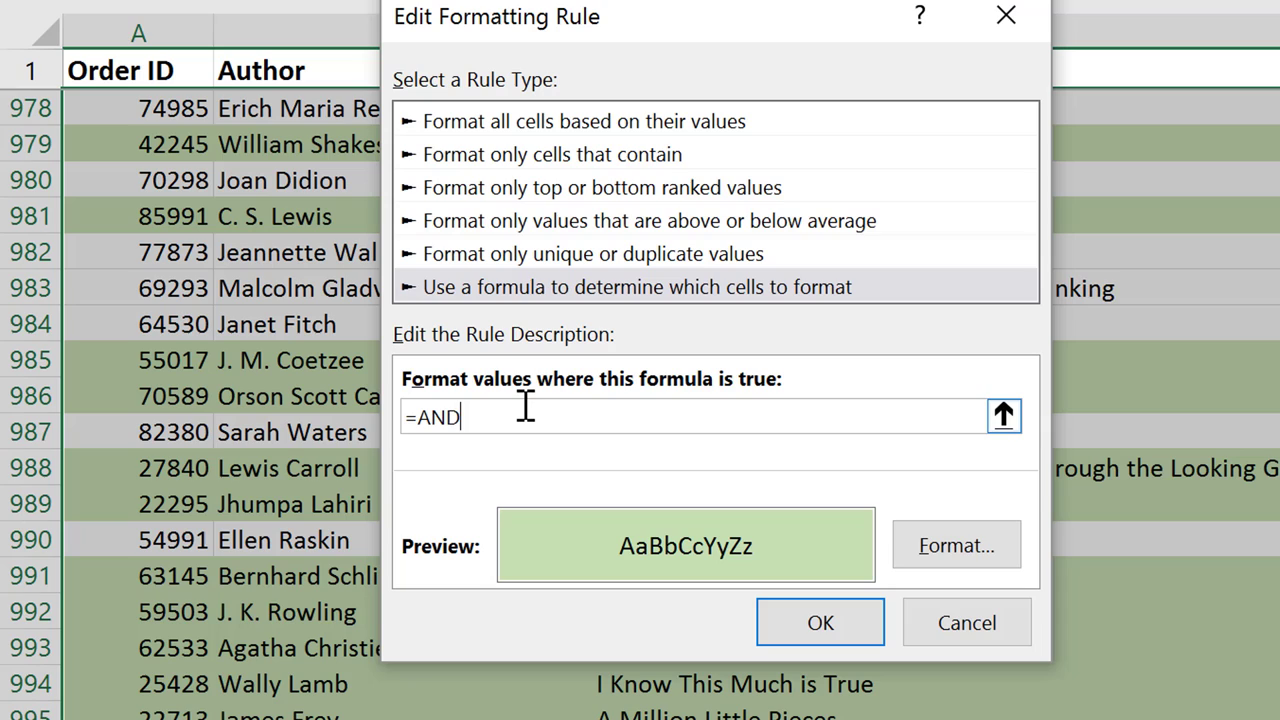
type("($D2=\"High\",")
type("$E2")
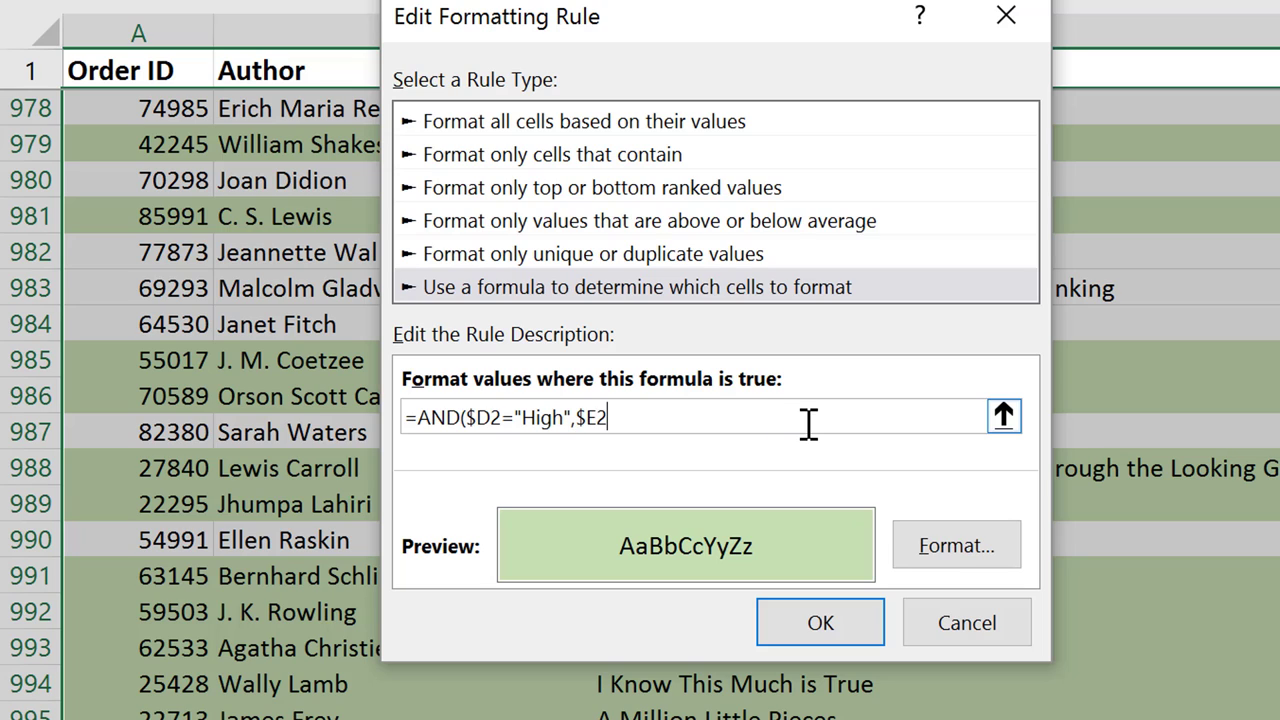
type(">8)")
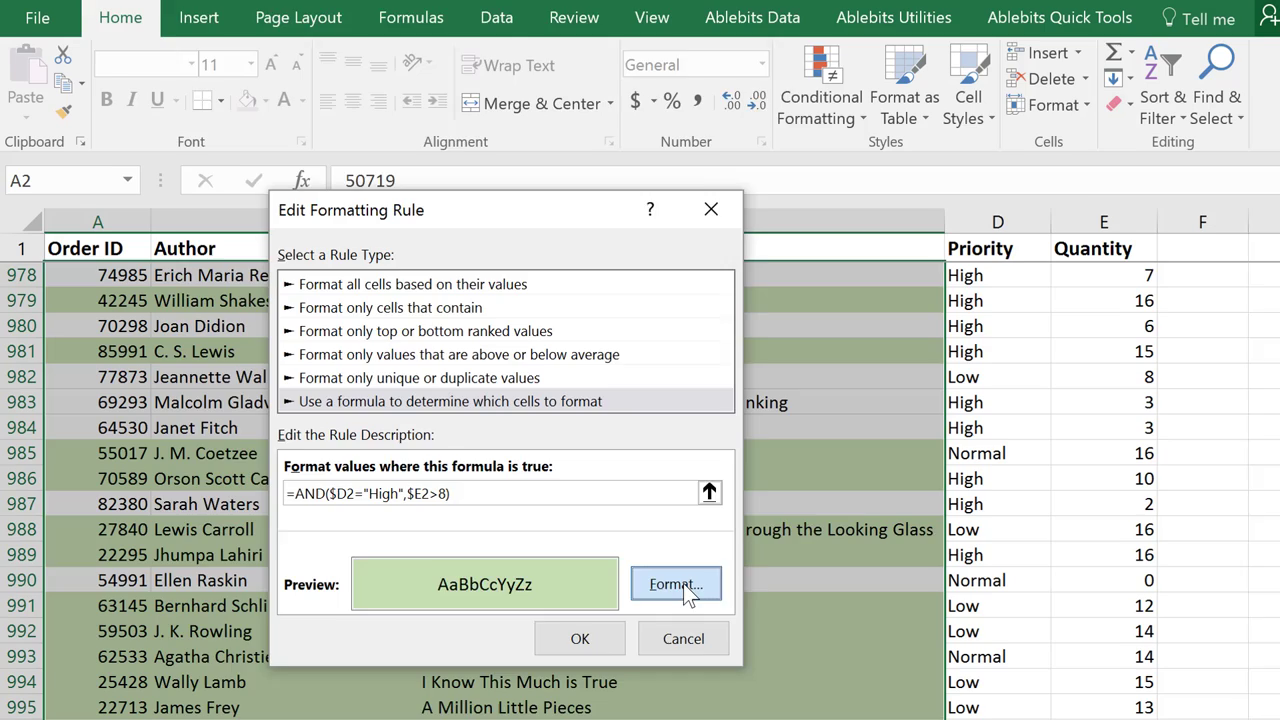
Change the AND rule's fill to light blue and apply the edited rule to the selected order data.
left_click(855, 561)
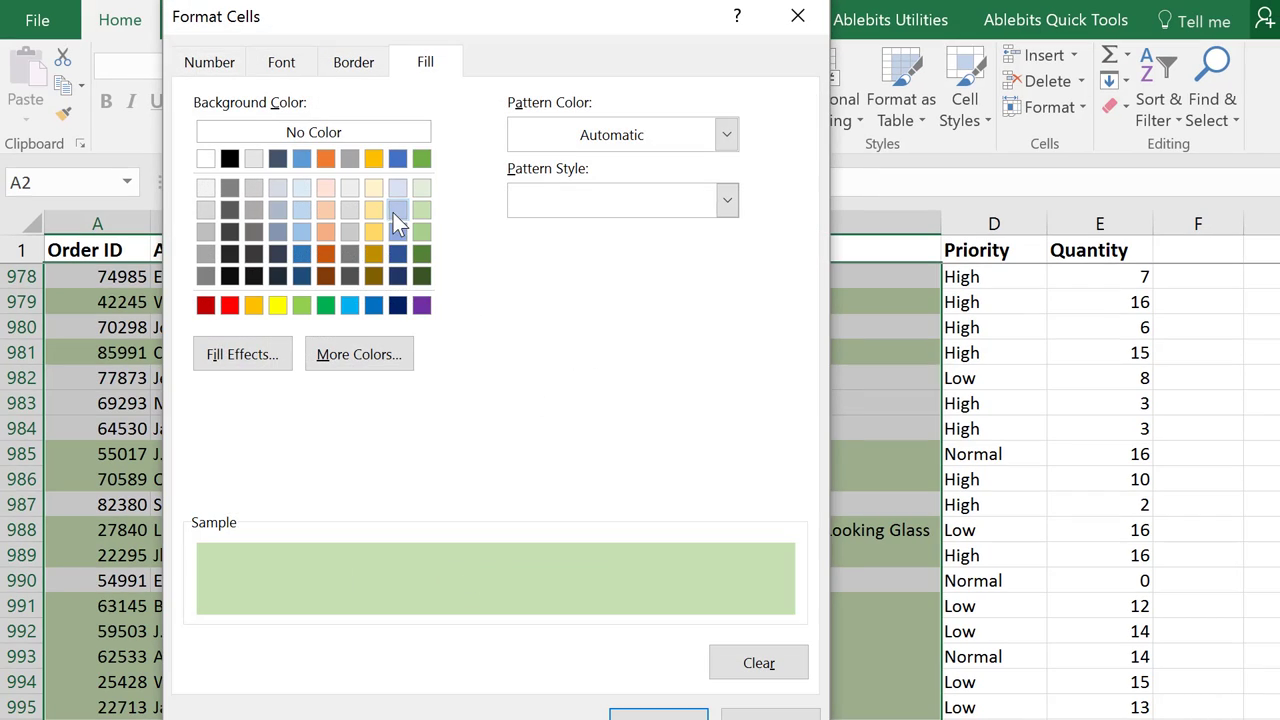
left_click(502, 86)
left_click(612, 714)
left_click(578, 640)
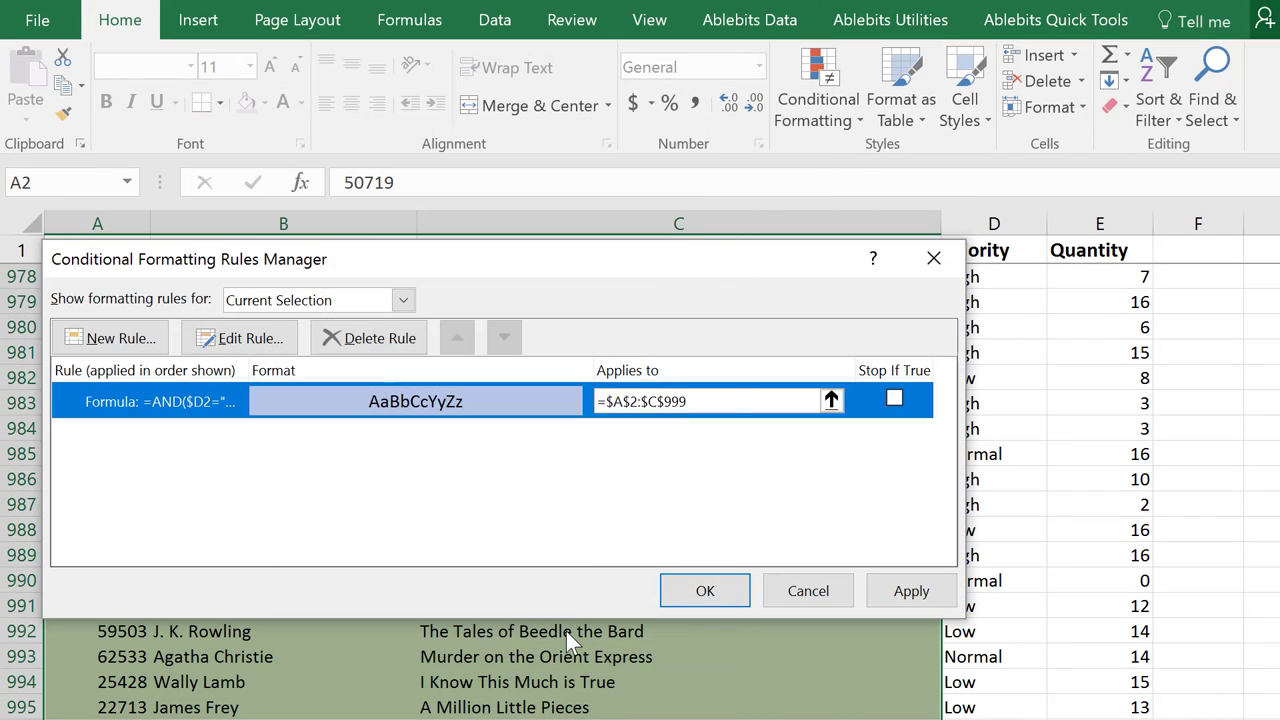
left_click(688, 587)
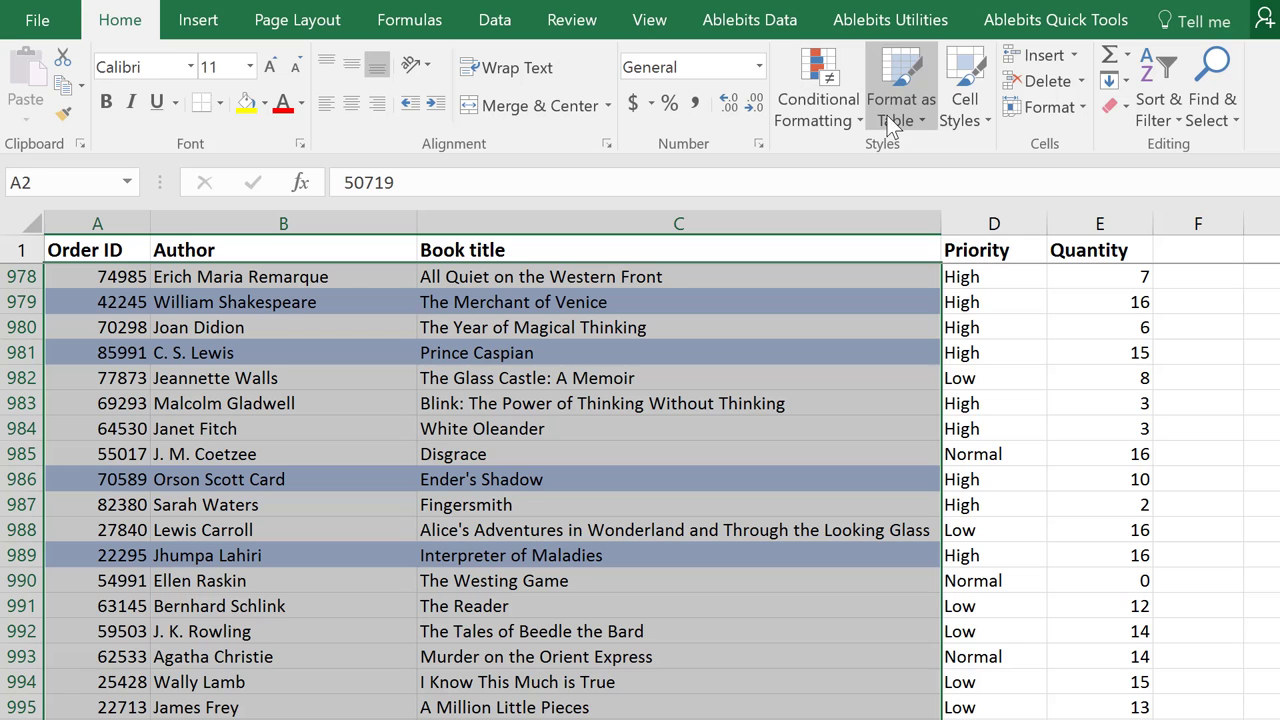
Replace AND with OR in the rule so its formula is =OR($D2="High",$E2>8), and apply the change.
left_click(843, 102)
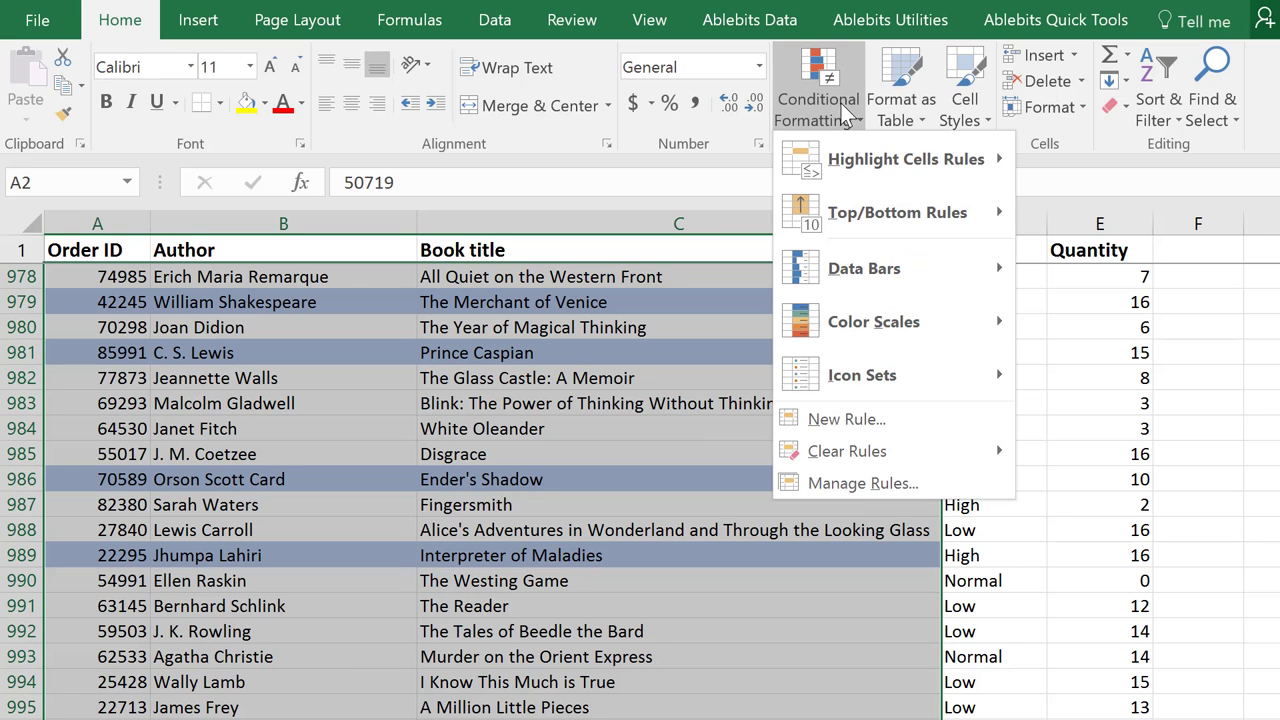
left_click(856, 482)
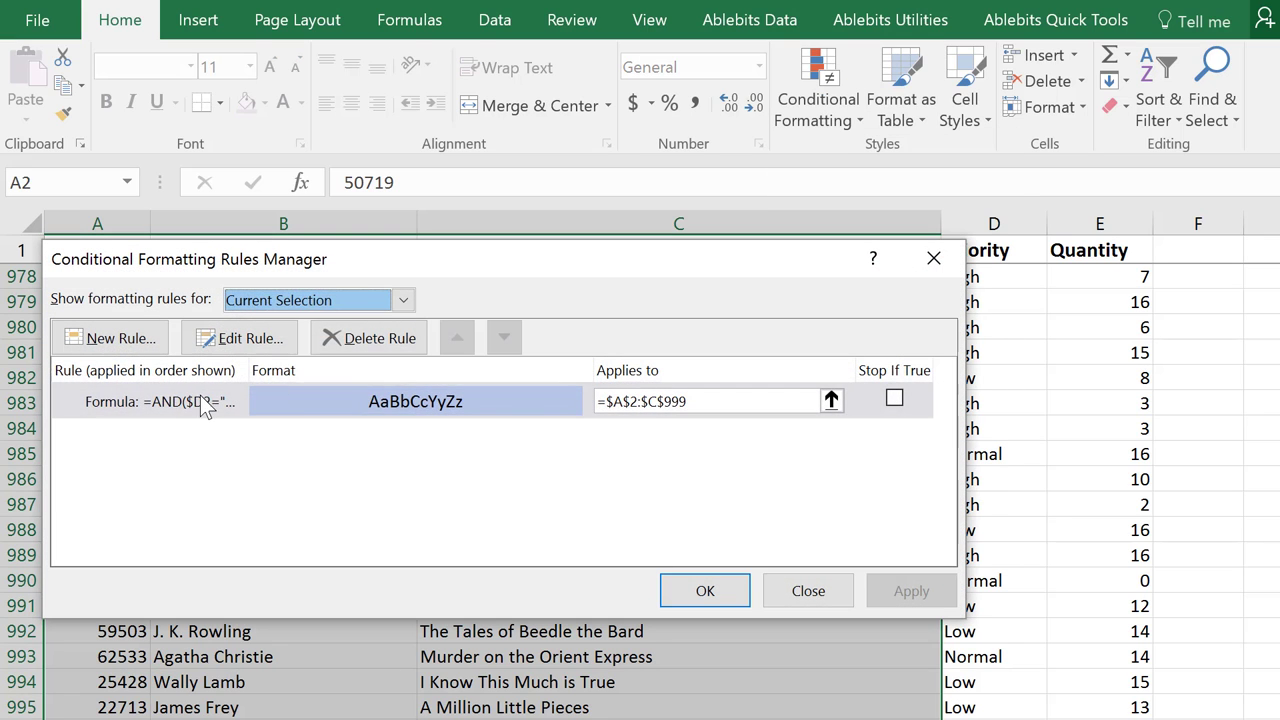
left_click(205, 401)
left_click(245, 338)
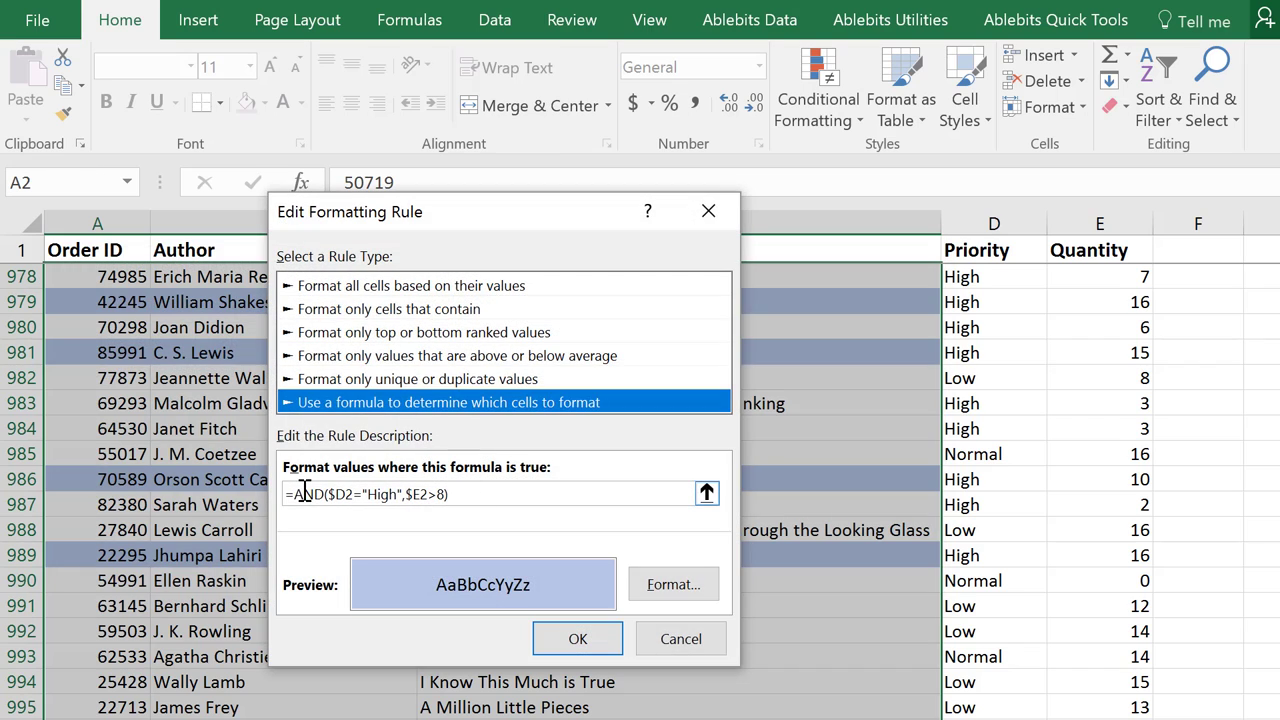
left_click_drag(294, 493, 323, 493)
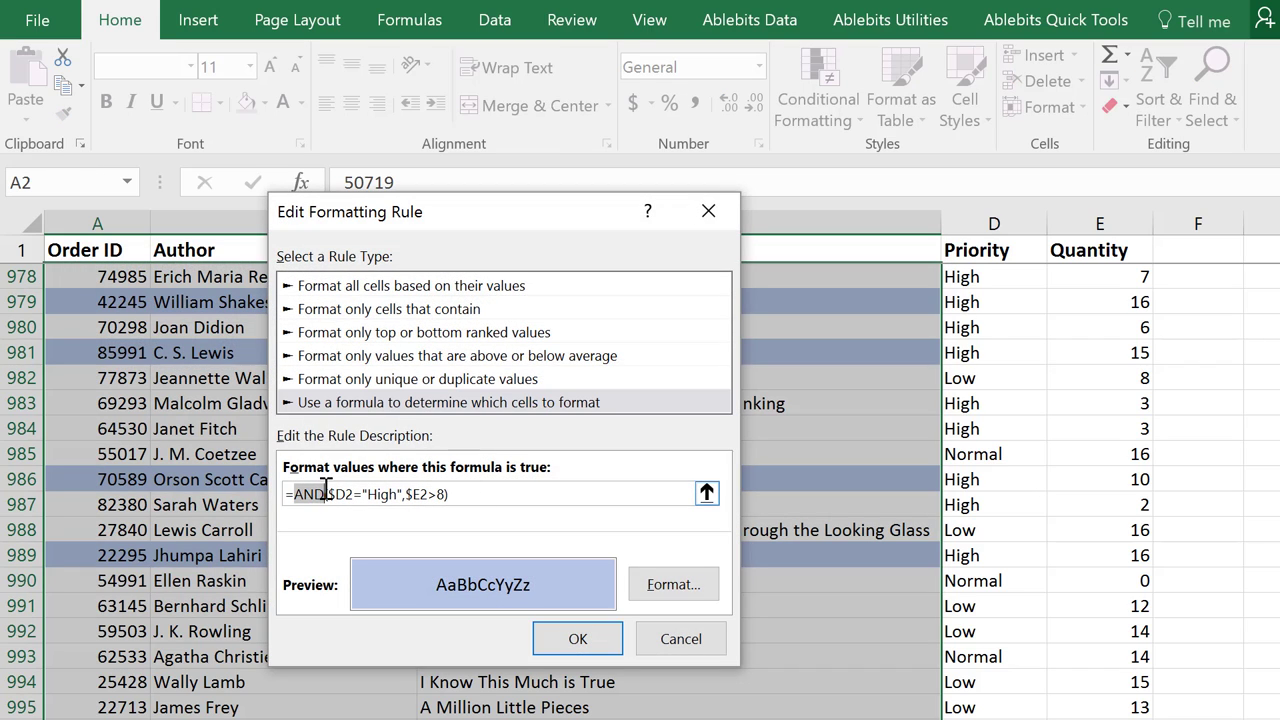
type("OR")
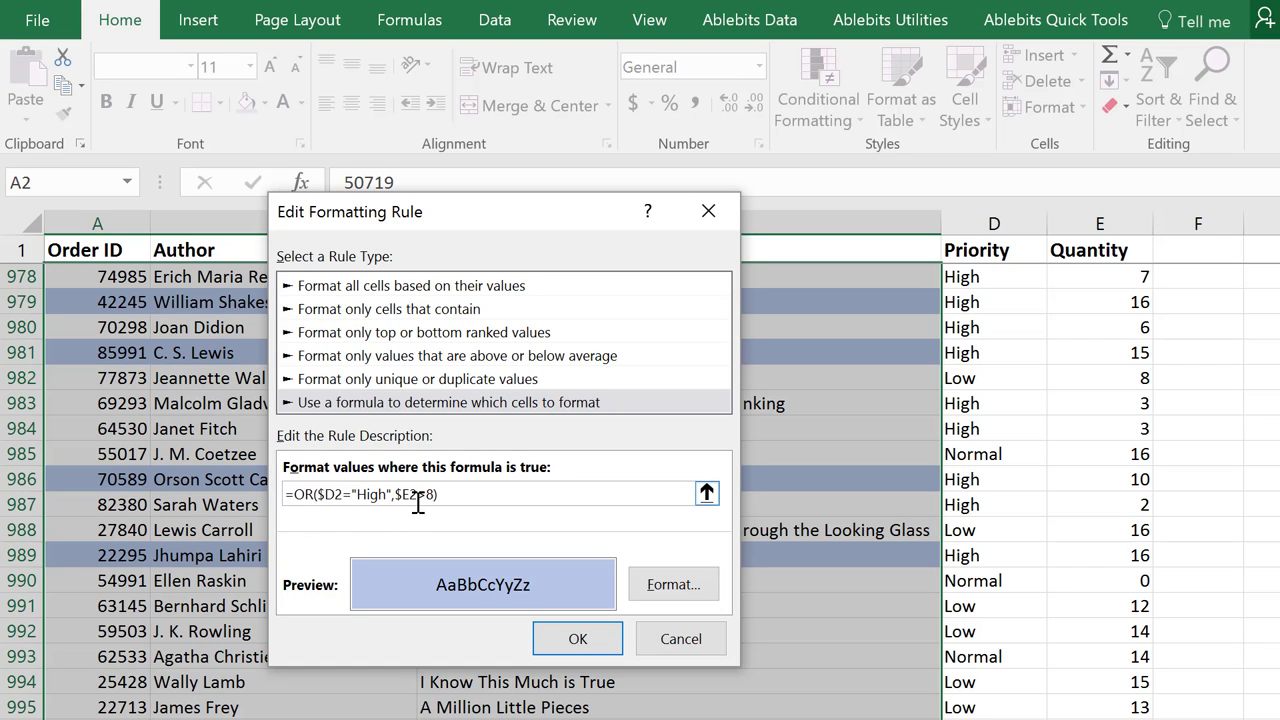
left_click(609, 641)
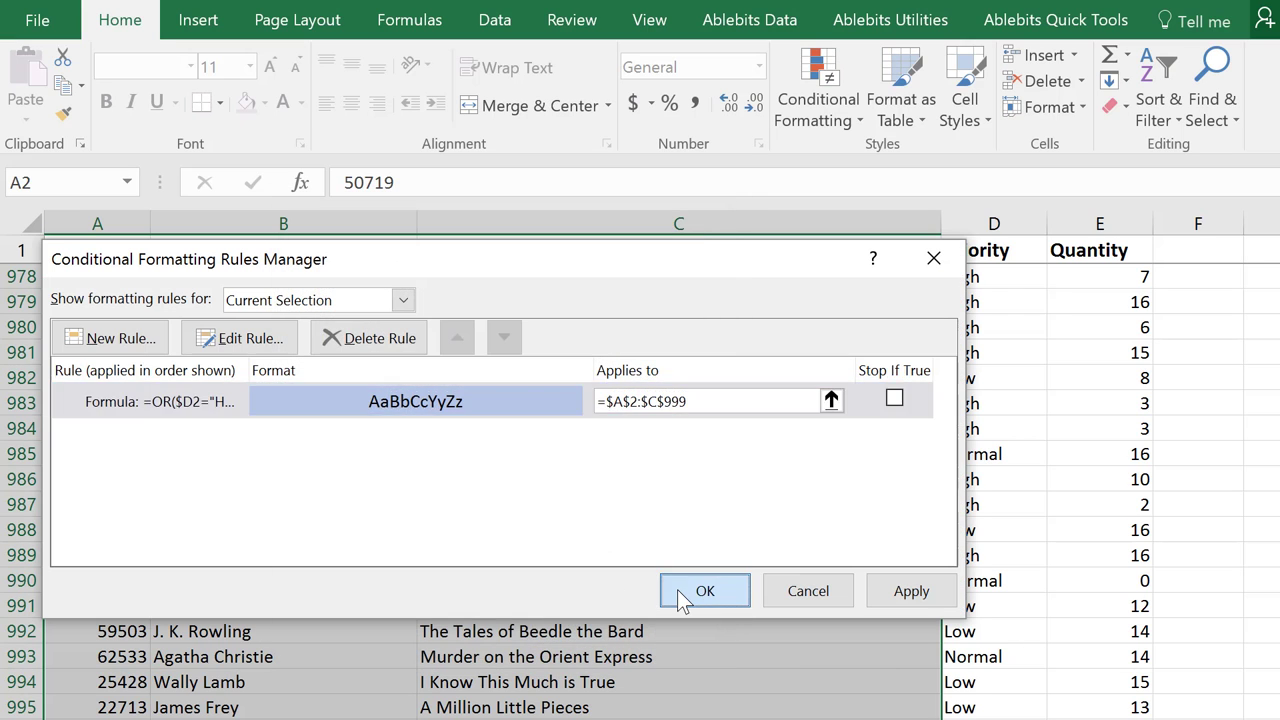
left_click(677, 589)
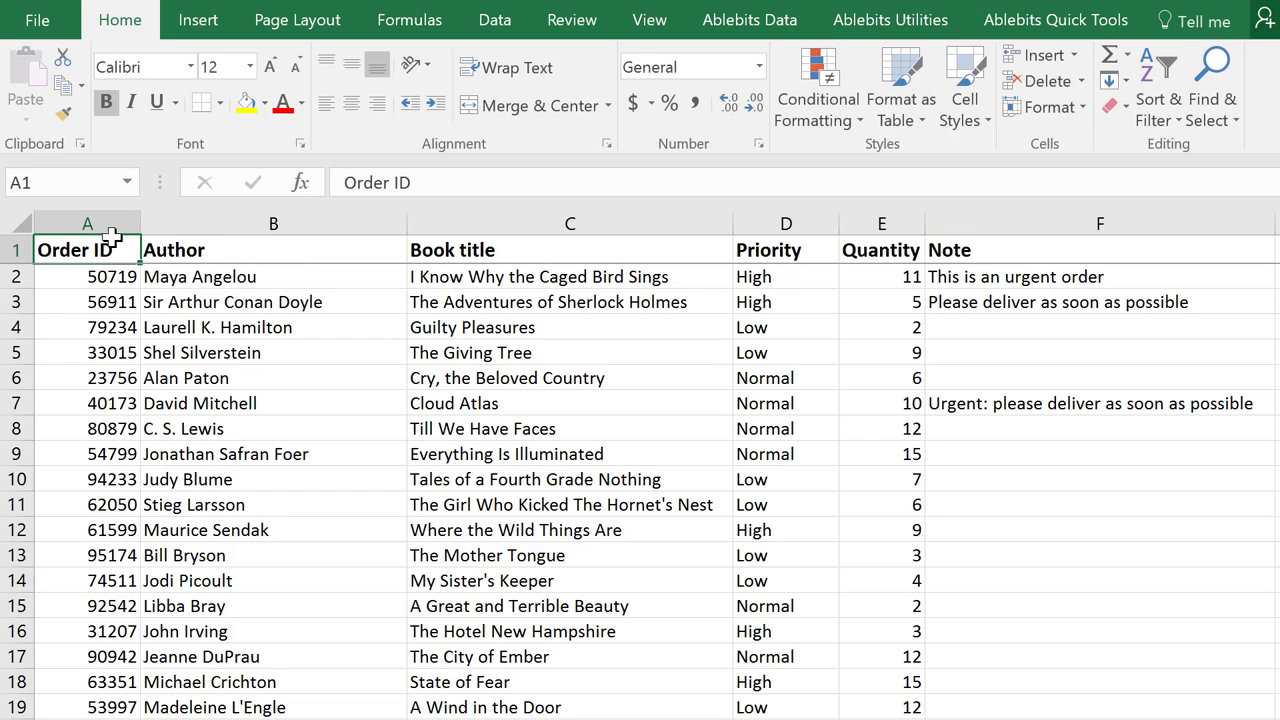
For the order ID, author and book title data from row 2 down, start a formula-based formatting rule with =SEARCH("Urgent",$F2)>0.
left_click_drag(94, 274, 437, 282)
key("ctrl+shift+Down")
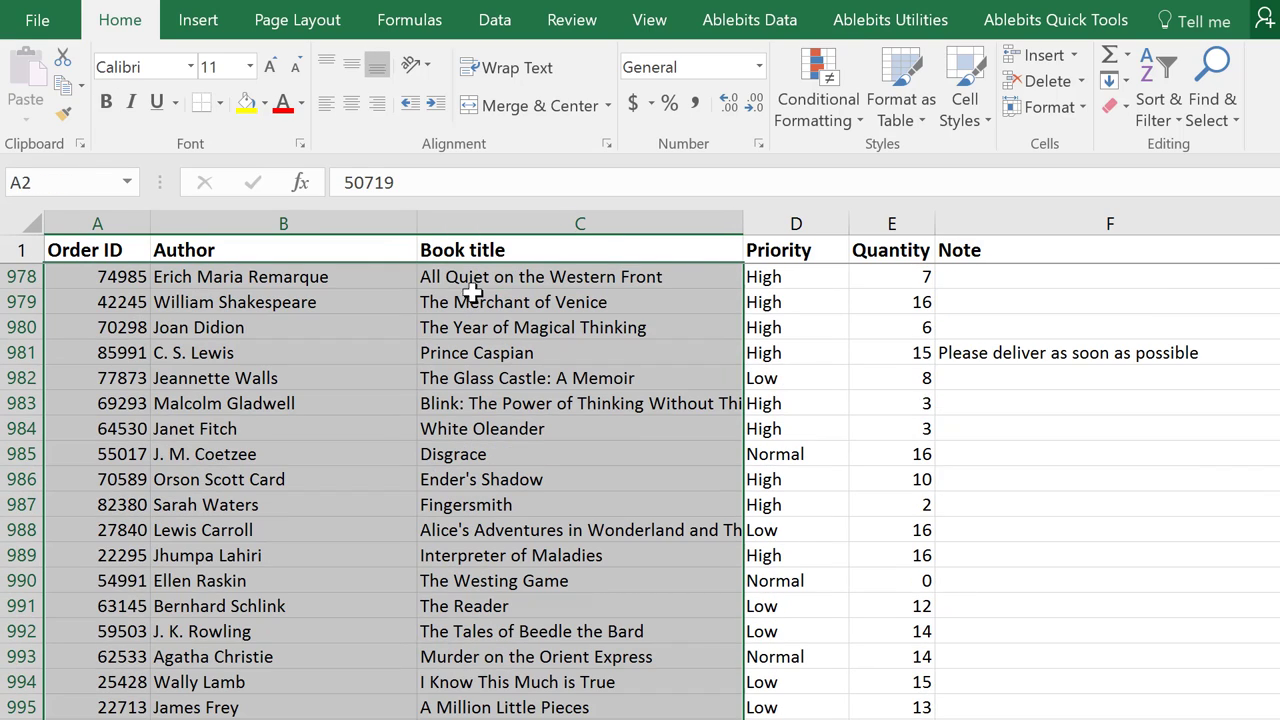
left_click(858, 91)
left_click(850, 420)
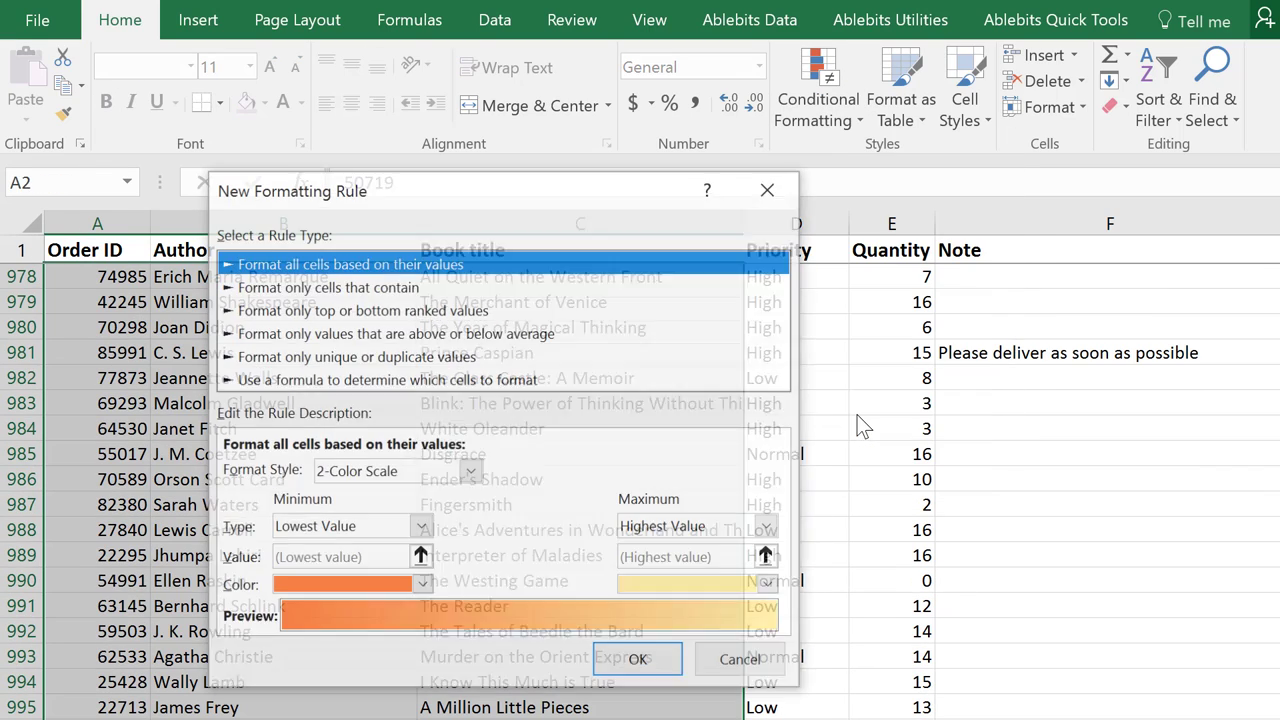
left_click(300, 380)
left_click(296, 468)
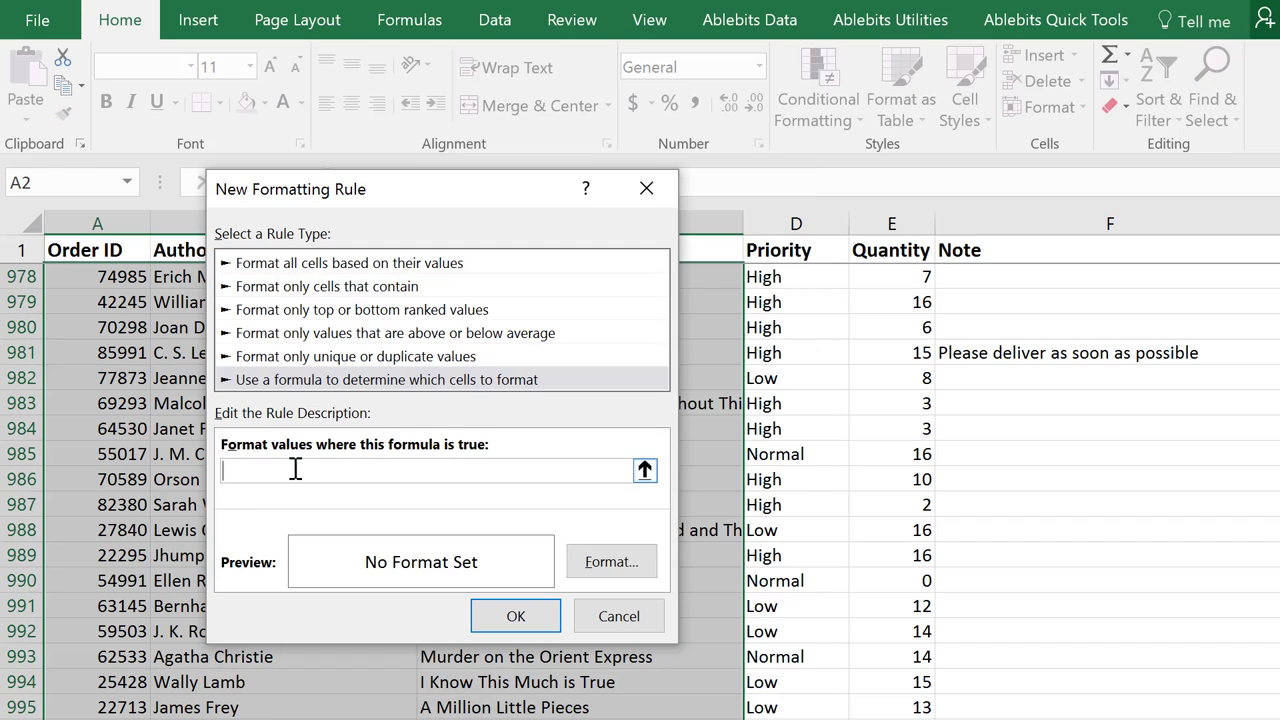
type("=SEARCH(\"Urgent\",$F2)>0")
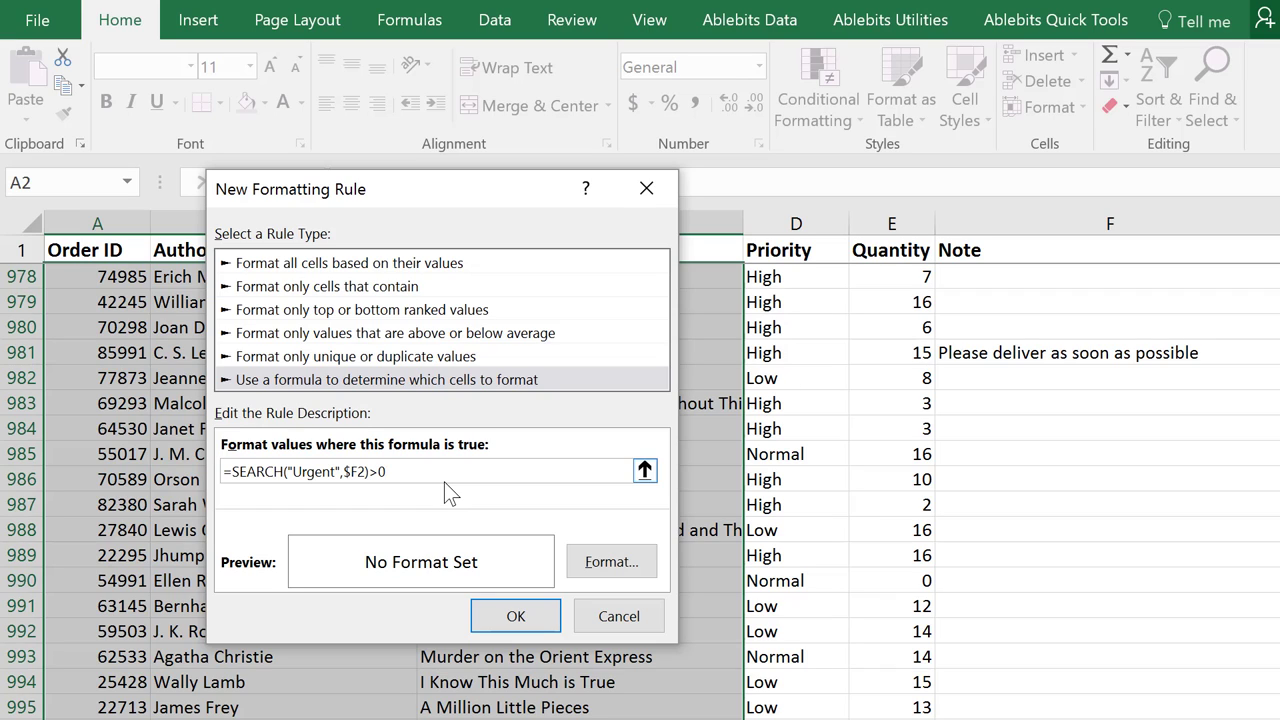
Try 1 as the comparison value in the SEARCH formula and restore it to 0.
key("BackSpace")
type("1")
key("BackSpace")
type("0")
Give the Urgent rule a light gold fill, apply it to the order data and select the first order's note in F2.
left_click(611, 562)
left_click(373, 209)
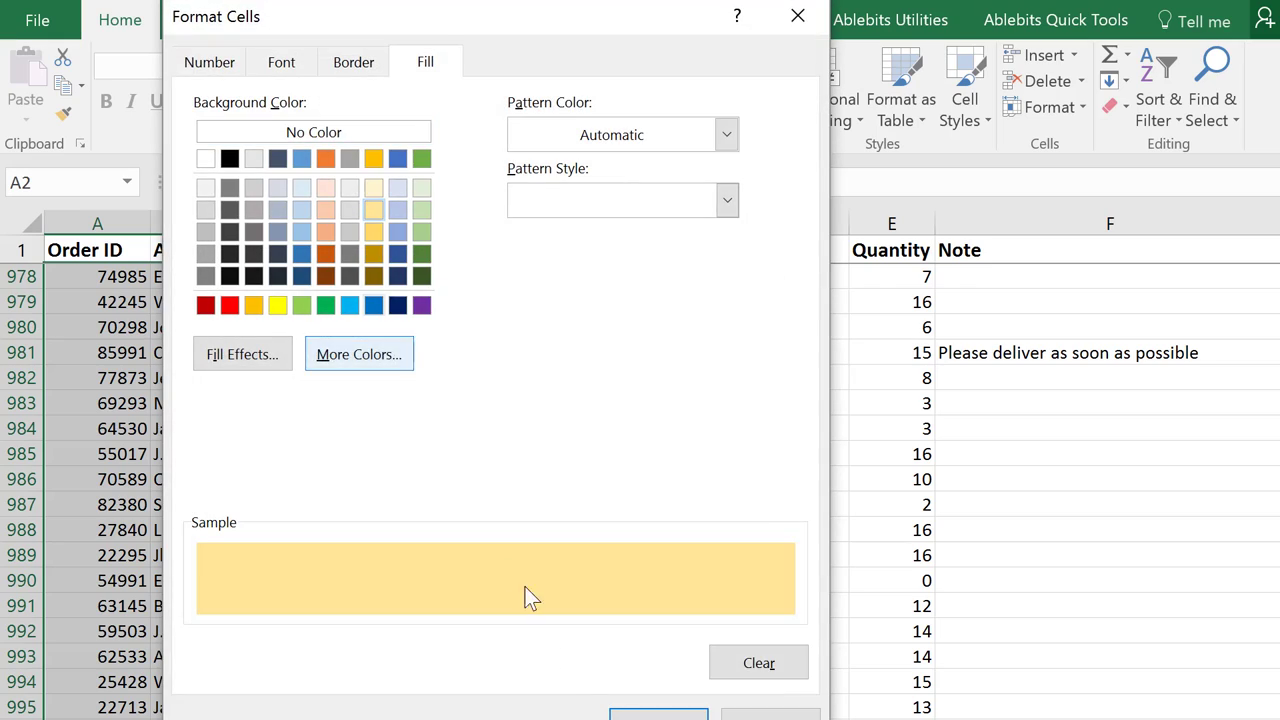
left_click(658, 715)
left_click(540, 617)
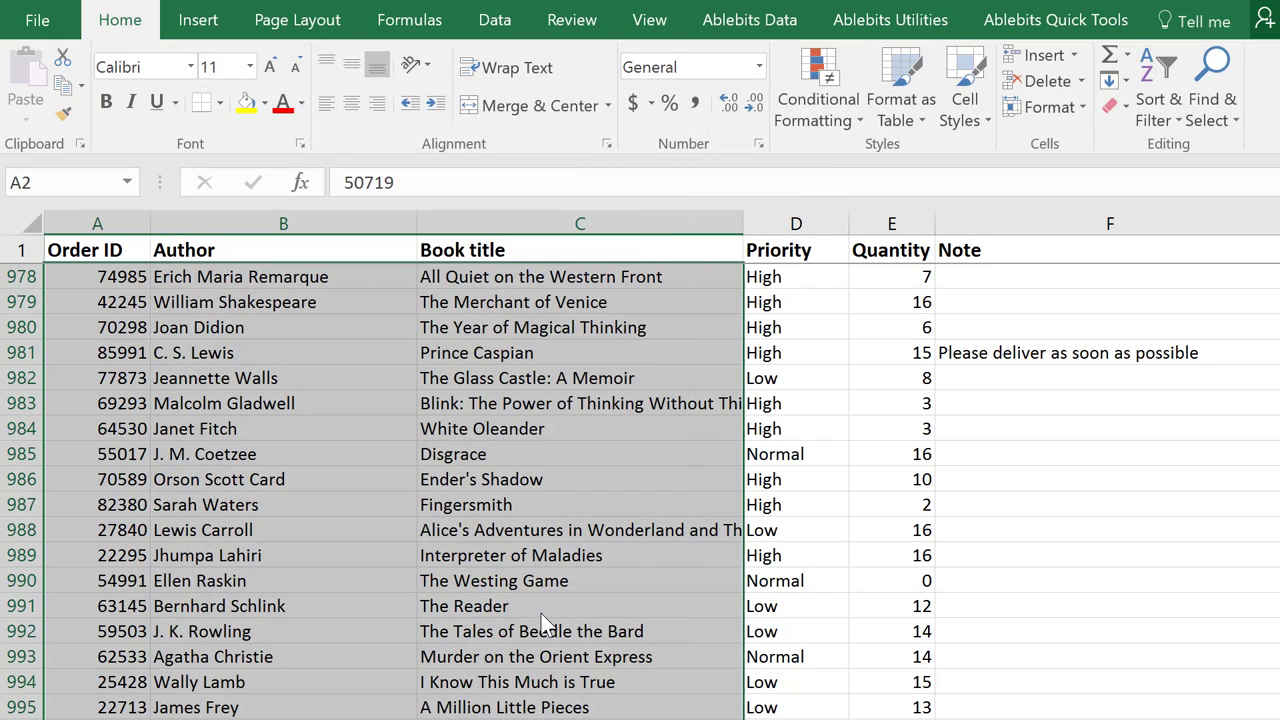
scroll(545, 620, "up", 20)
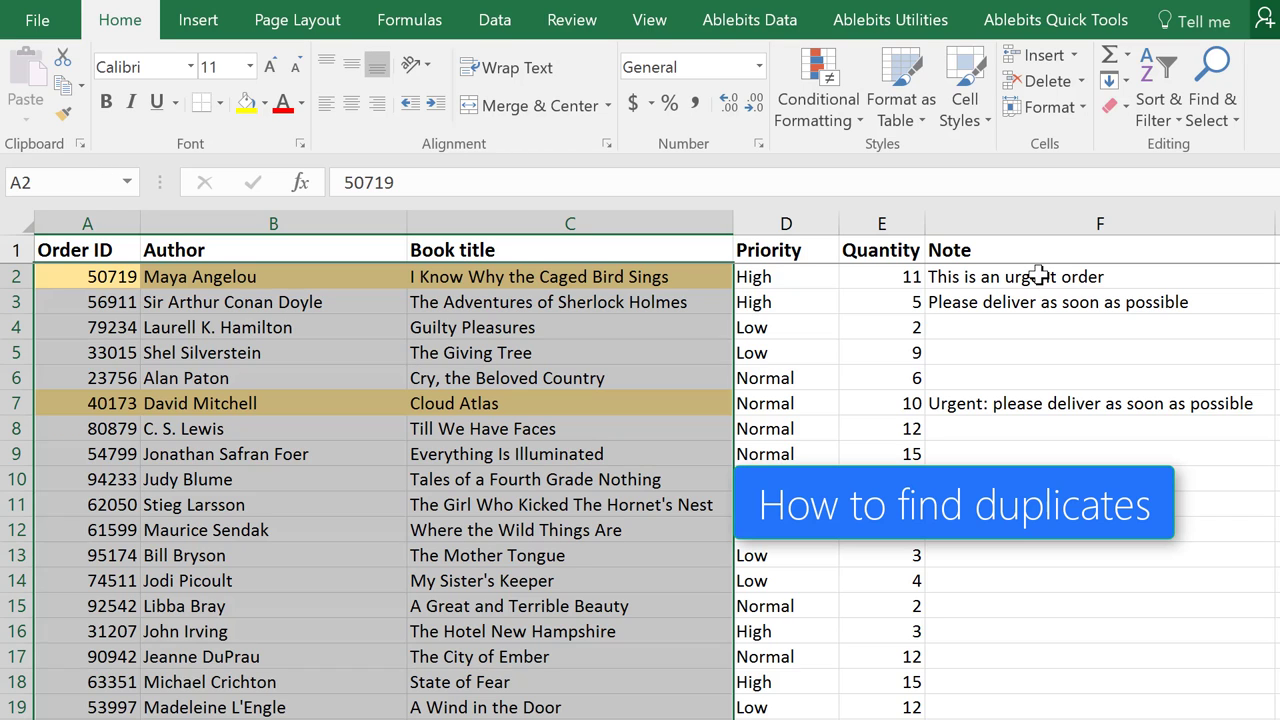
left_click(1040, 276)
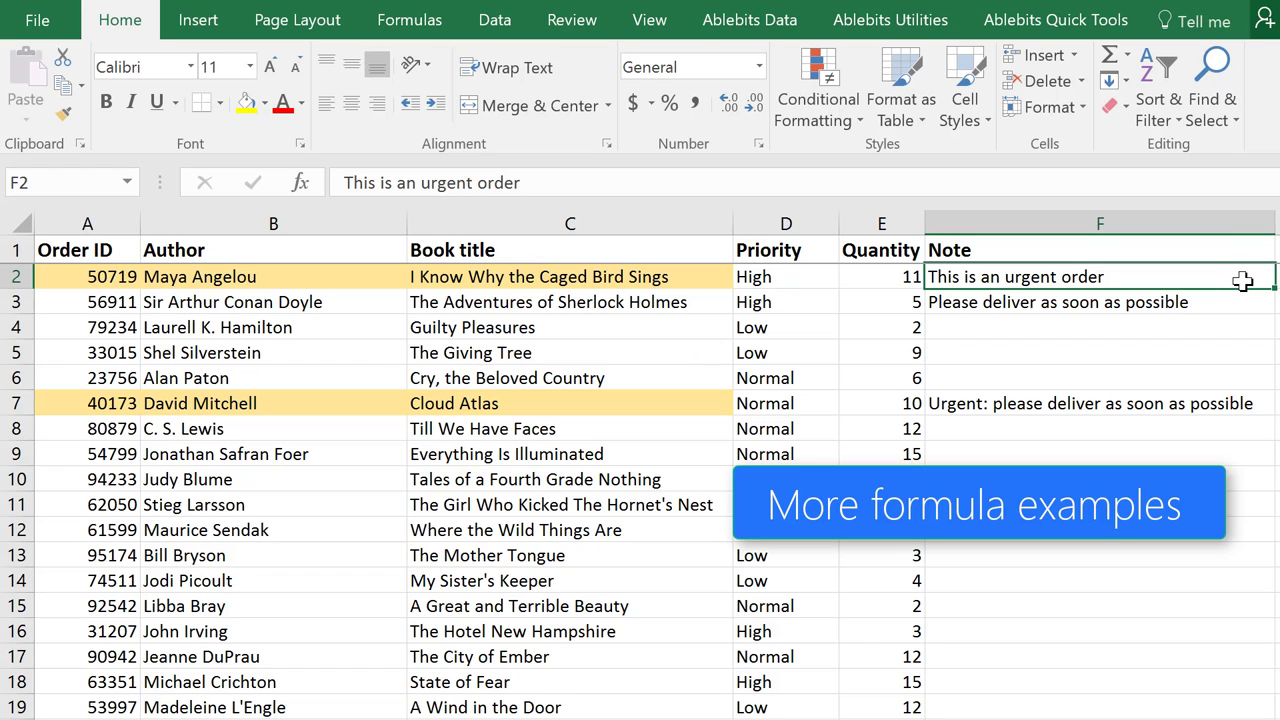
Open the Urgent rule that covers the book title in C2, review its SEARCH formula, and leave the rule unedited.
left_click(482, 278)
left_click(819, 106)
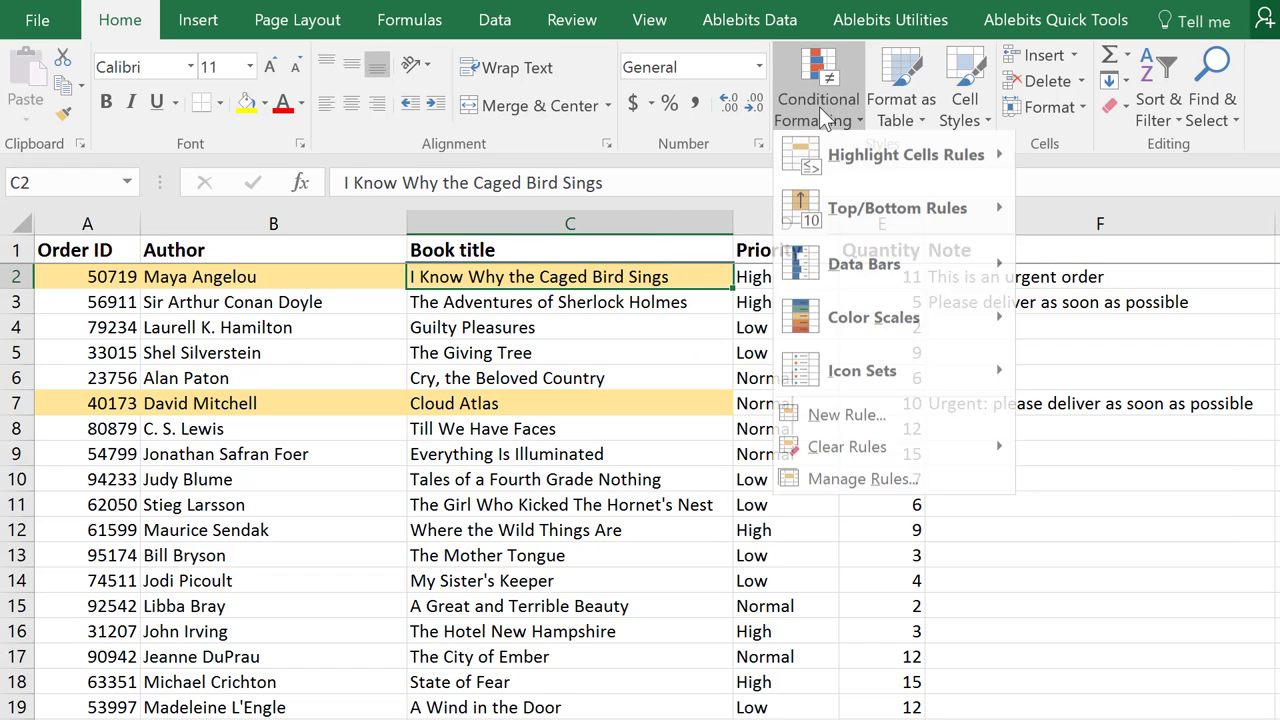
left_click(851, 484)
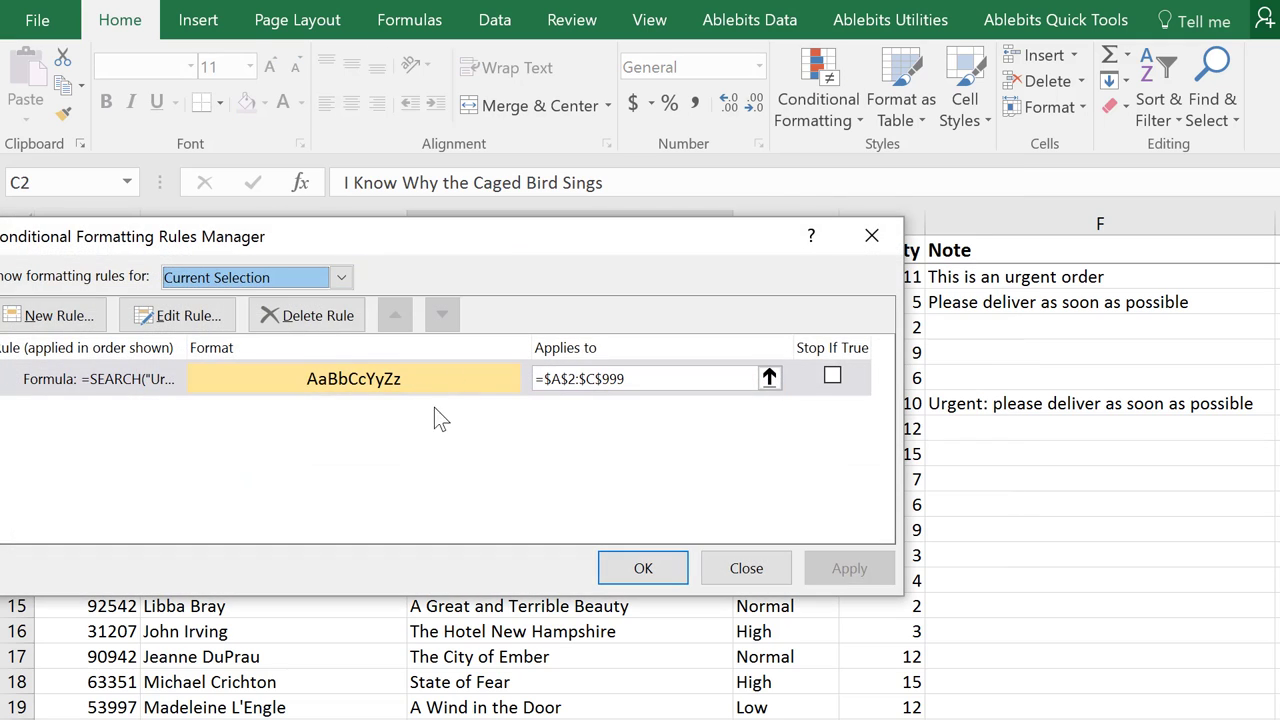
left_click(148, 380)
left_click(158, 316)
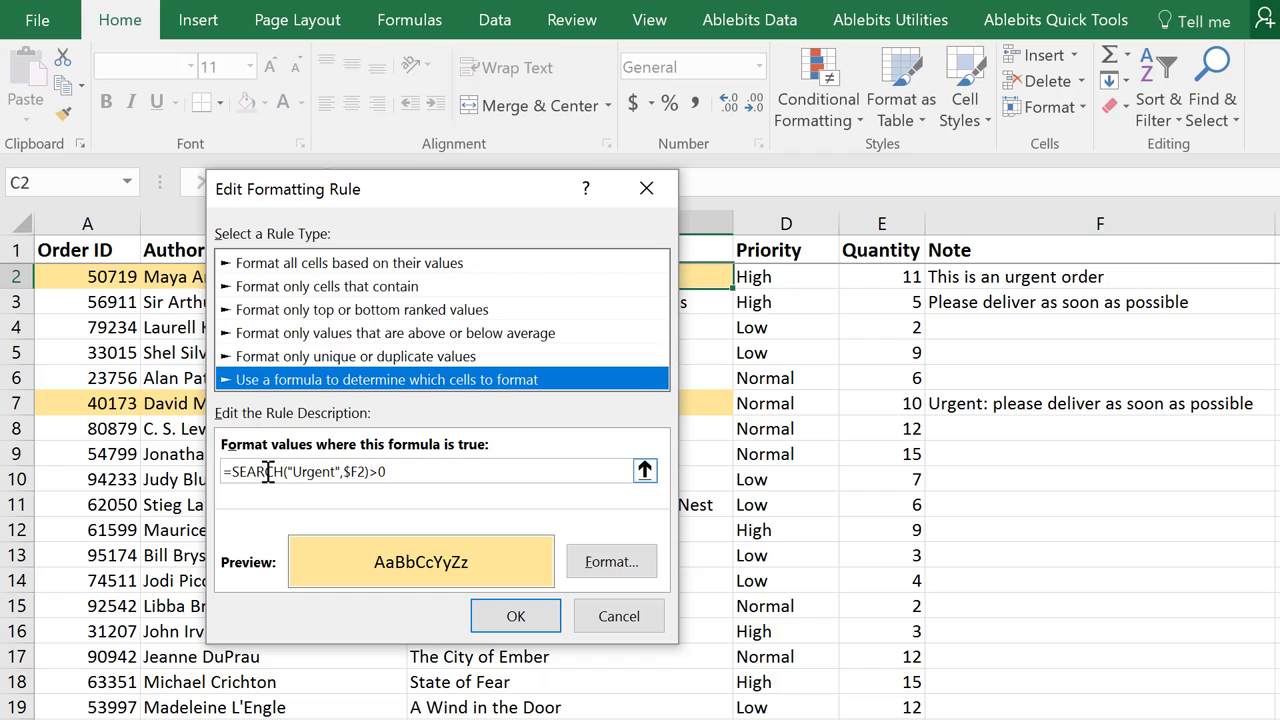
left_click(350, 471)
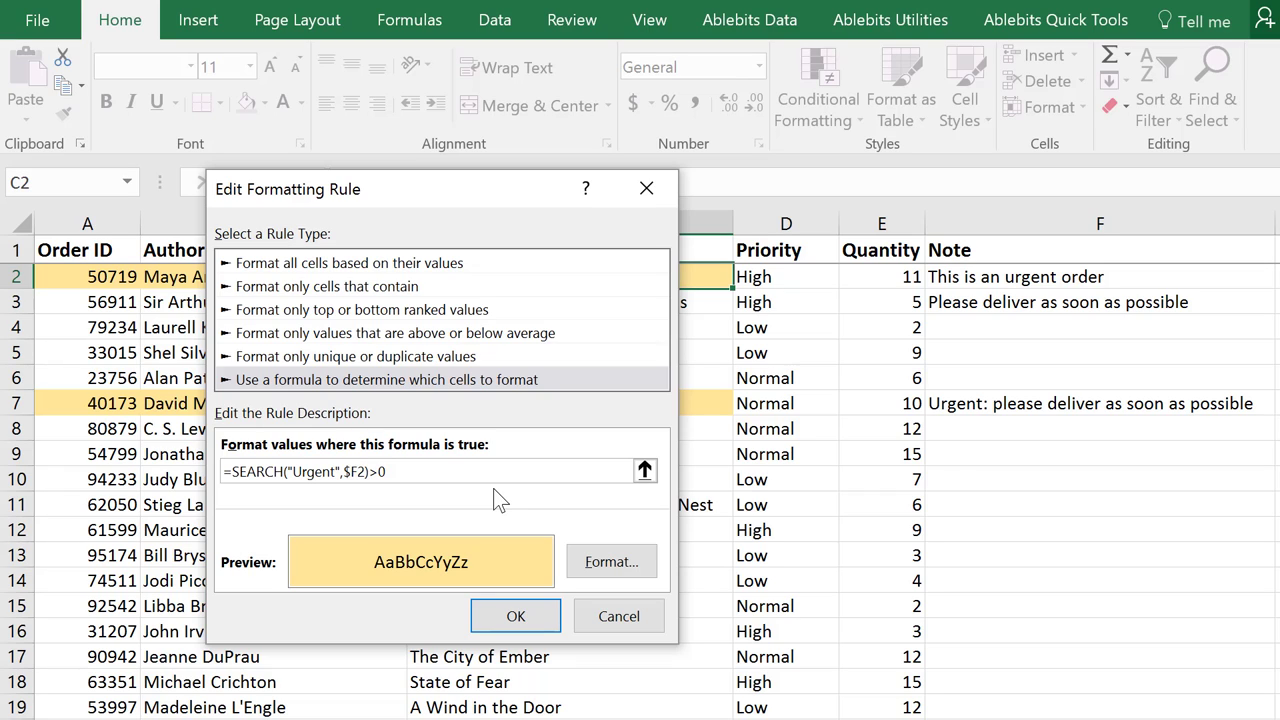
left_click(606, 614)
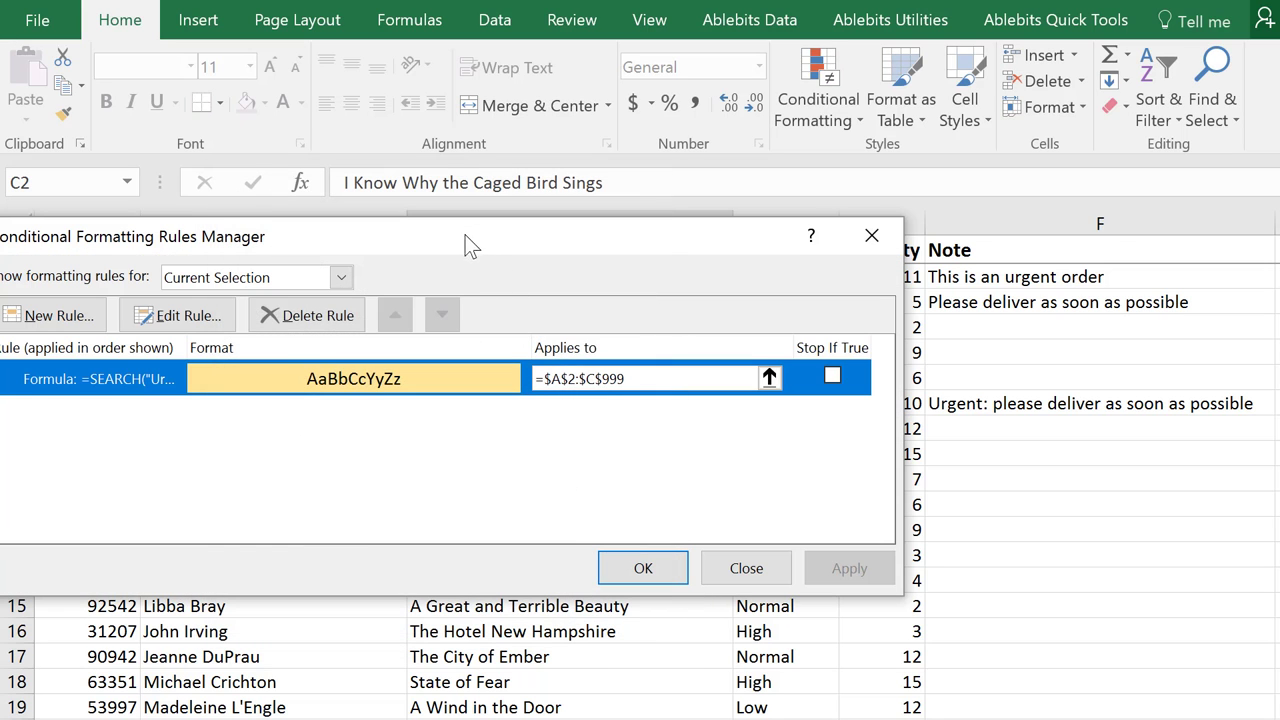
Check the cell range the Urgent rule applies to in the Rules Manager, and close the manager.
left_click_drag(470, 245, 720, 342)
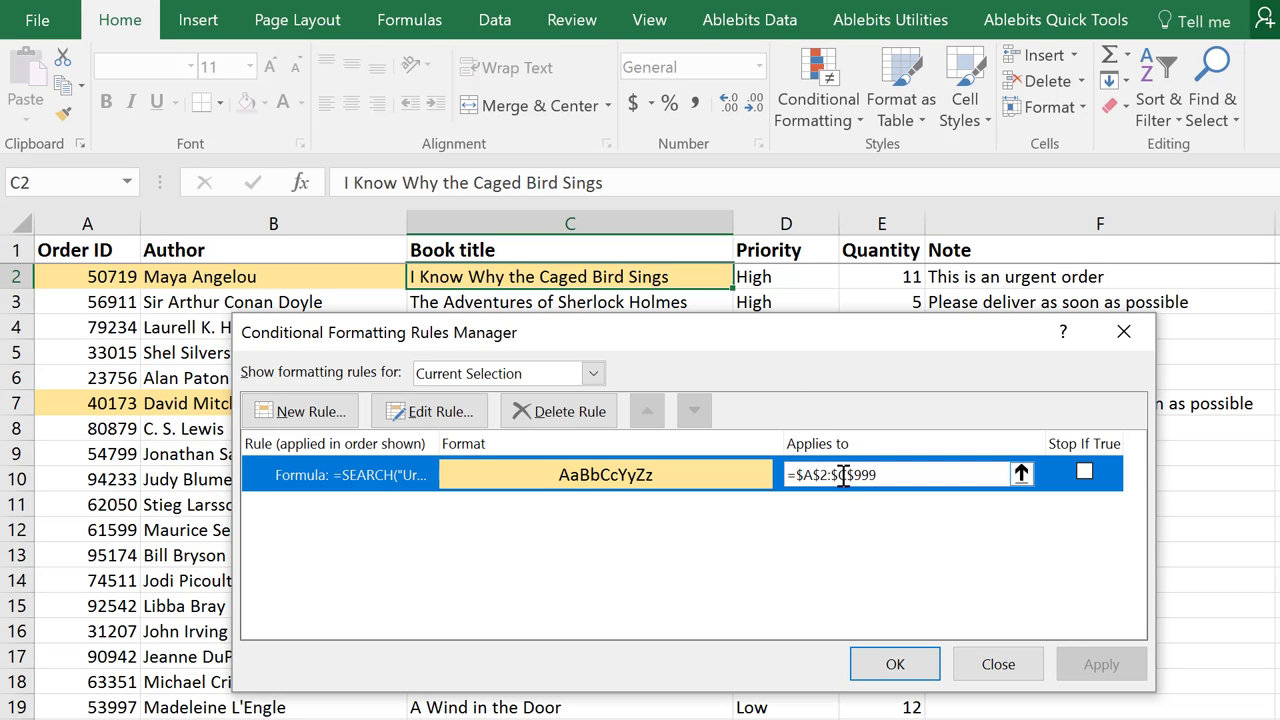
left_click_drag(788, 474, 885, 474)
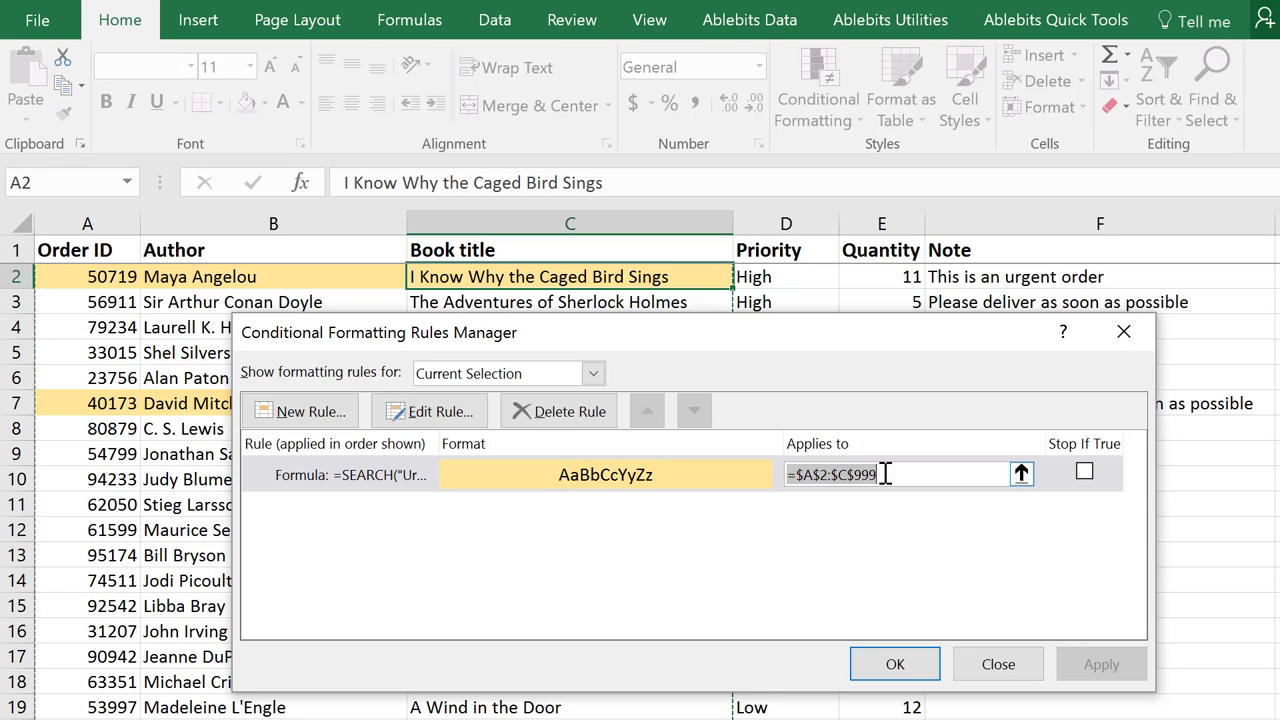
left_click(885, 474)
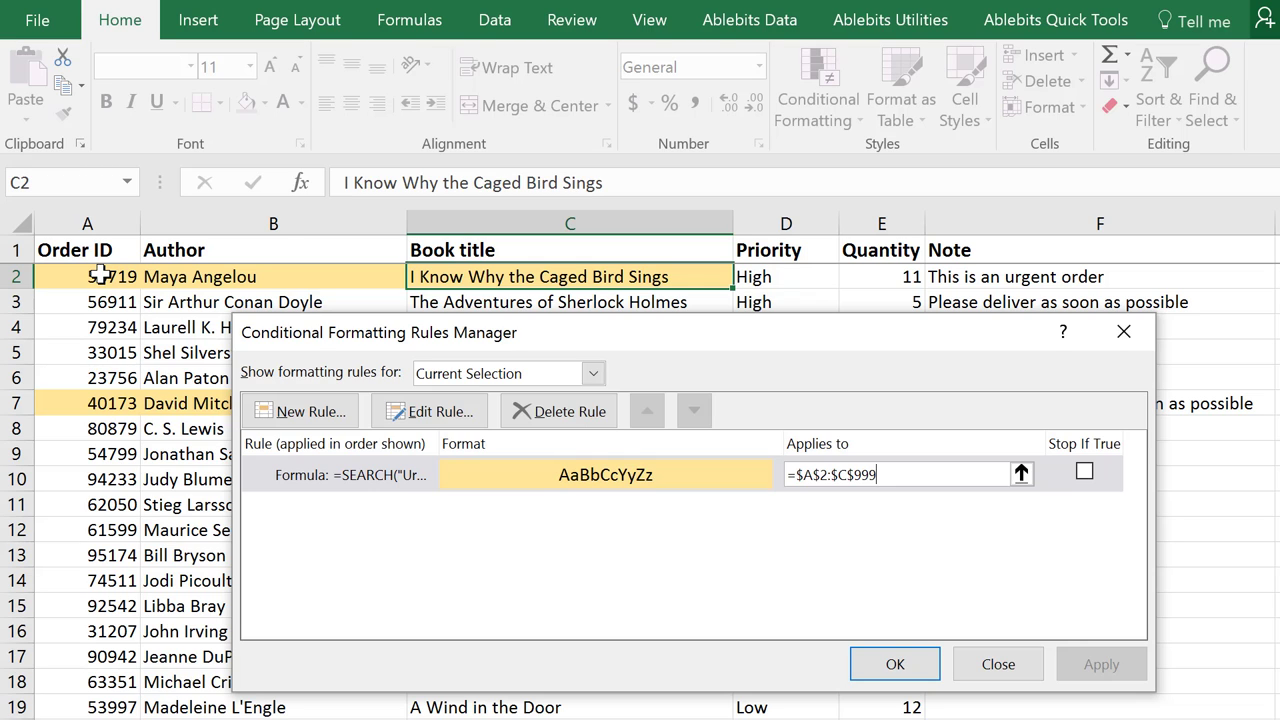
left_click(1000, 664)
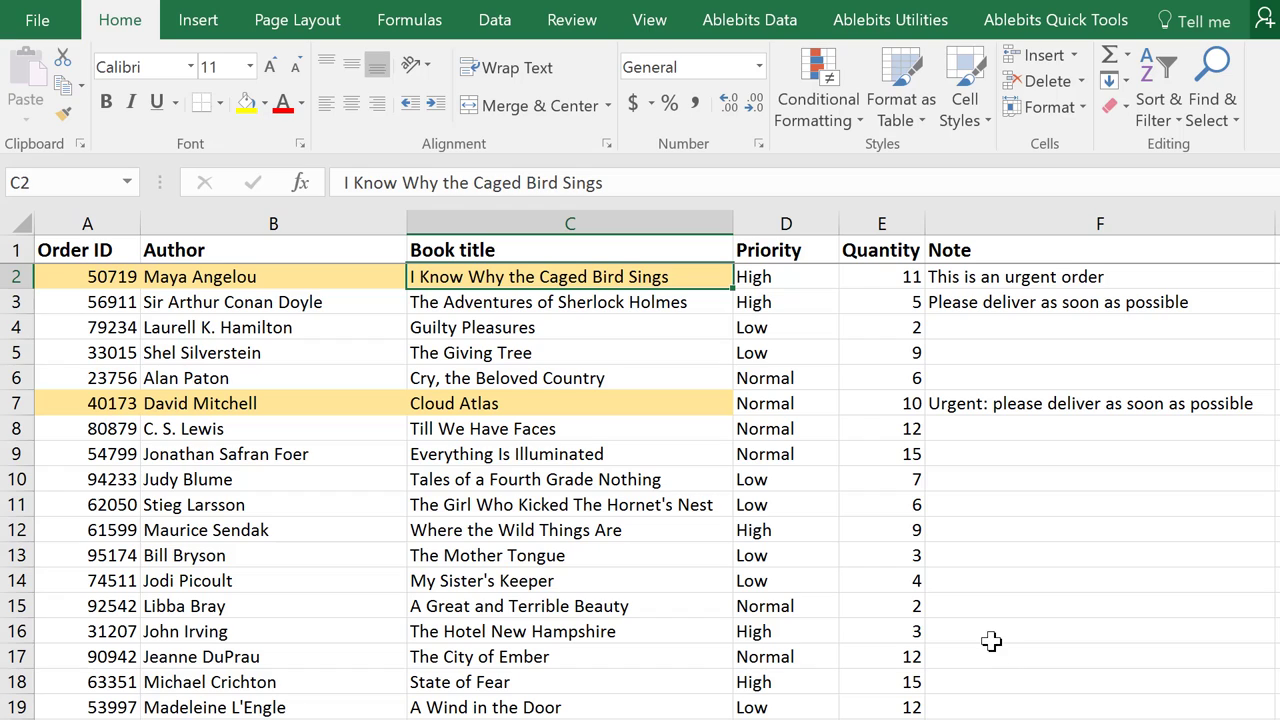